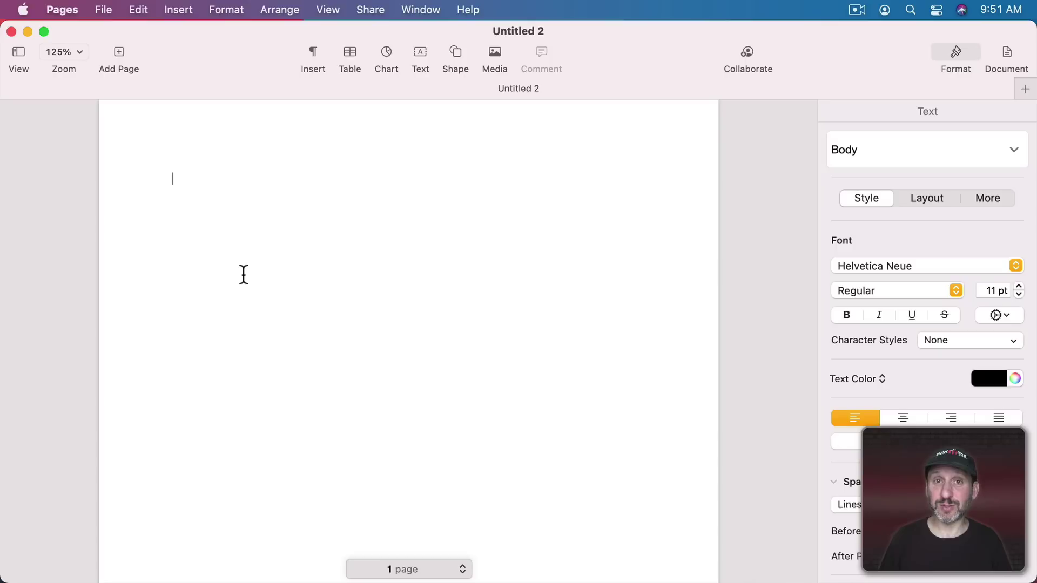
pyautogui.write('The quick borwn')
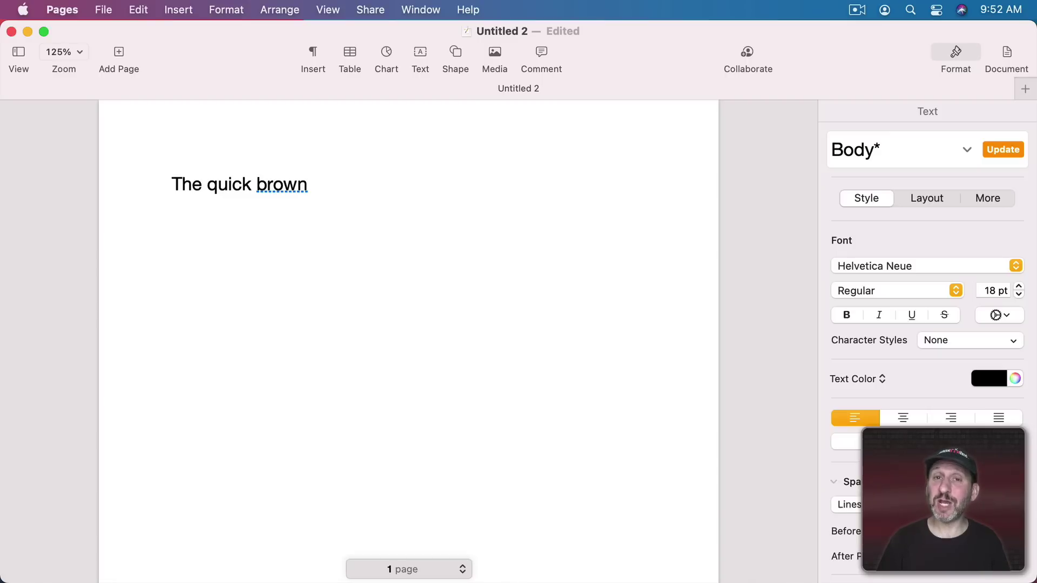
pyautogui.write('dog jumps over the laxy')
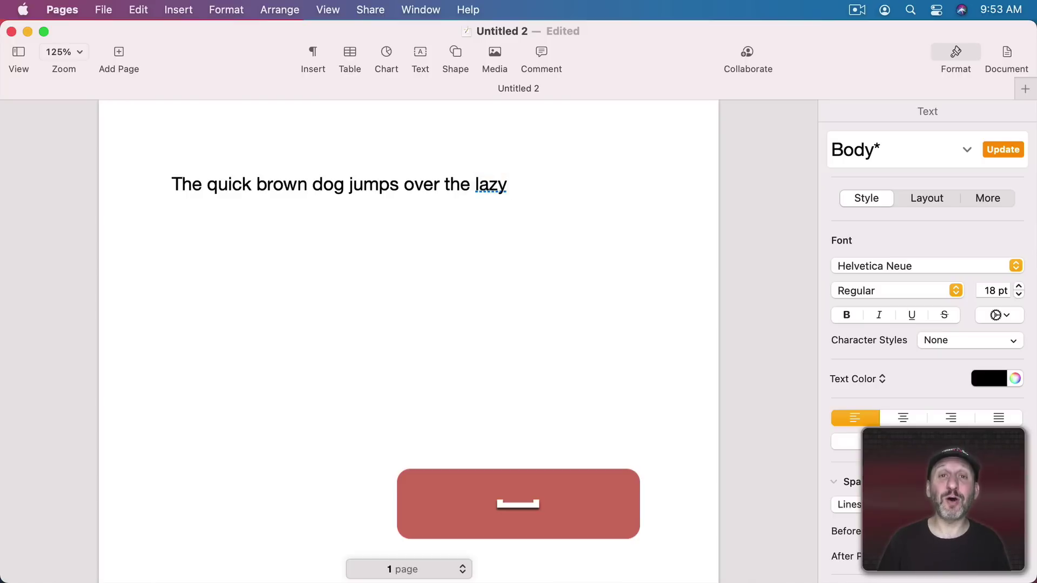
pyautogui.write('foxh')
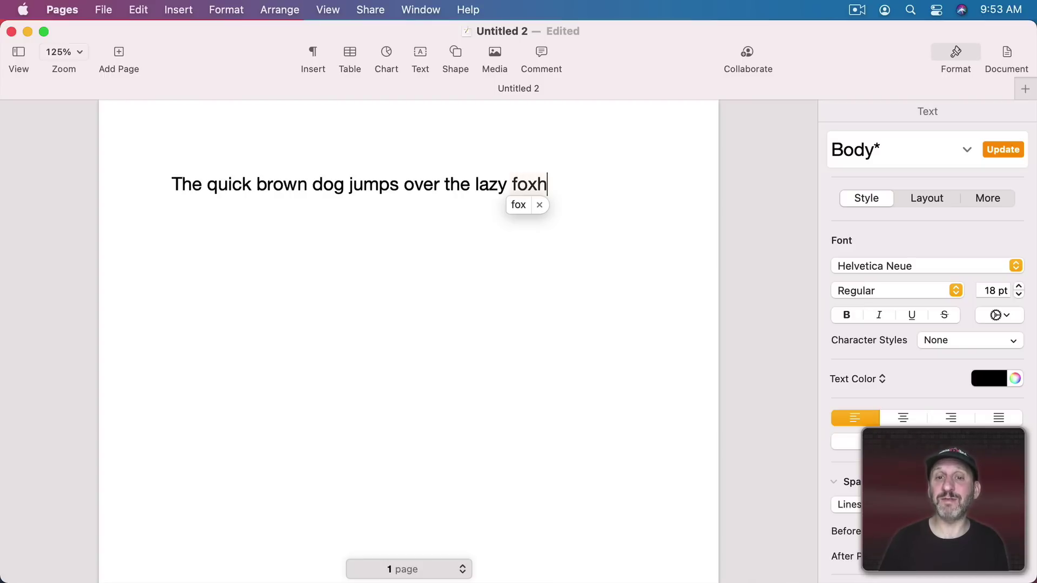
# Step: Complete the partial word 'foxh' to 'foxhound' from the F5 word completions list
pyautogui.press('F5')
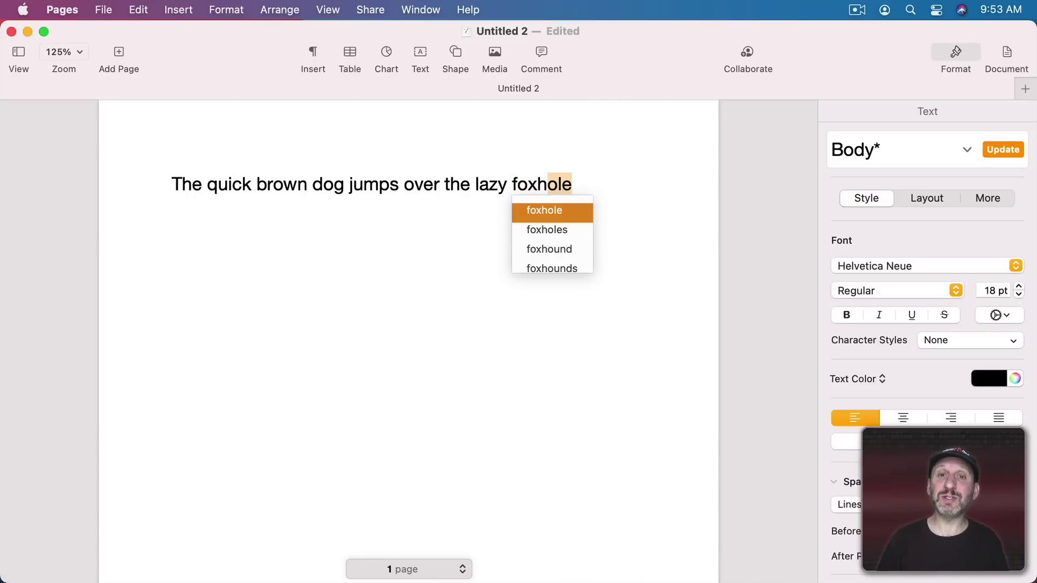
pyautogui.press('Down')
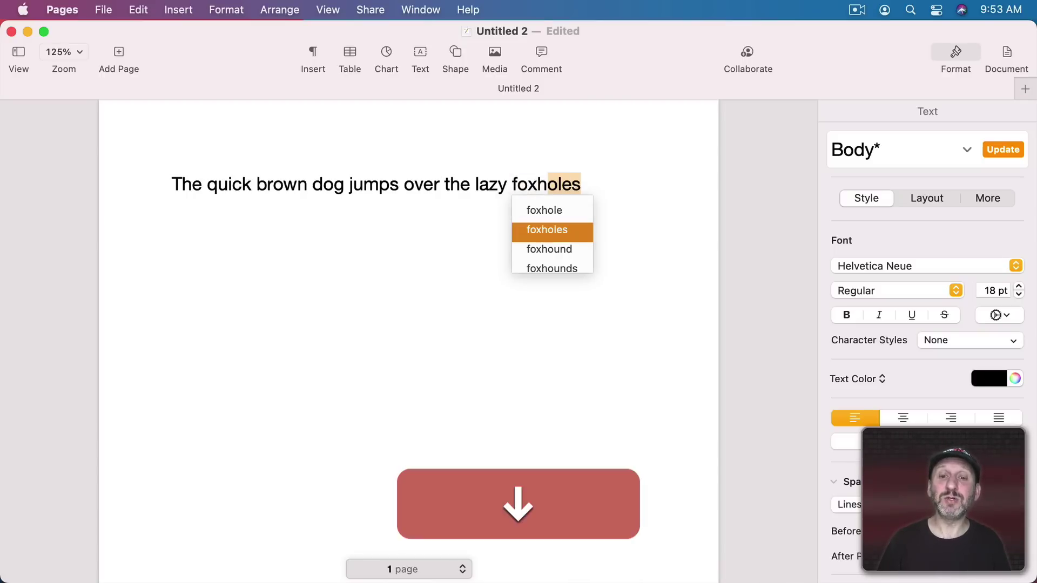
pyautogui.press('Down')
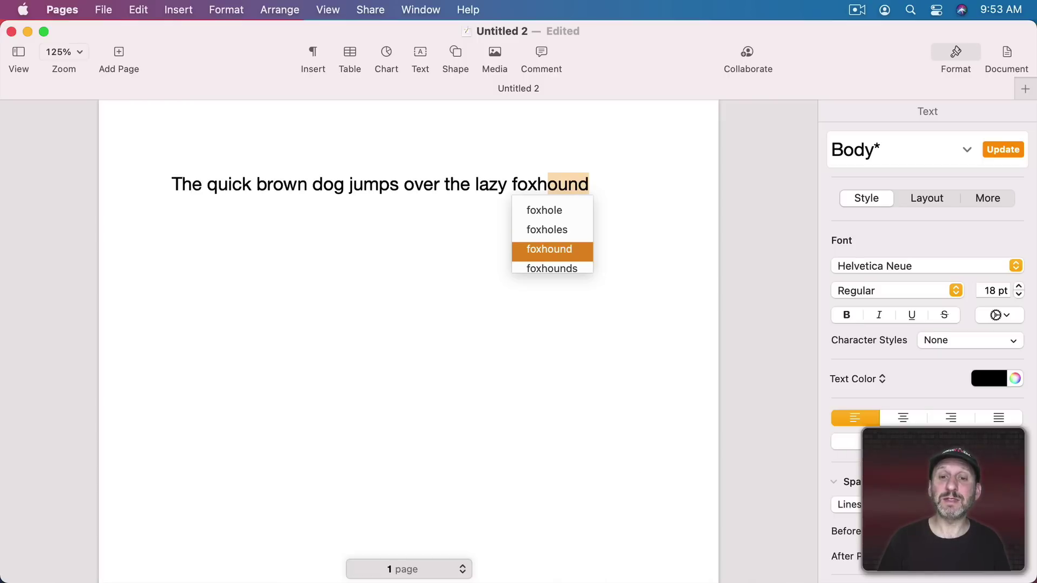
pyautogui.press('space')
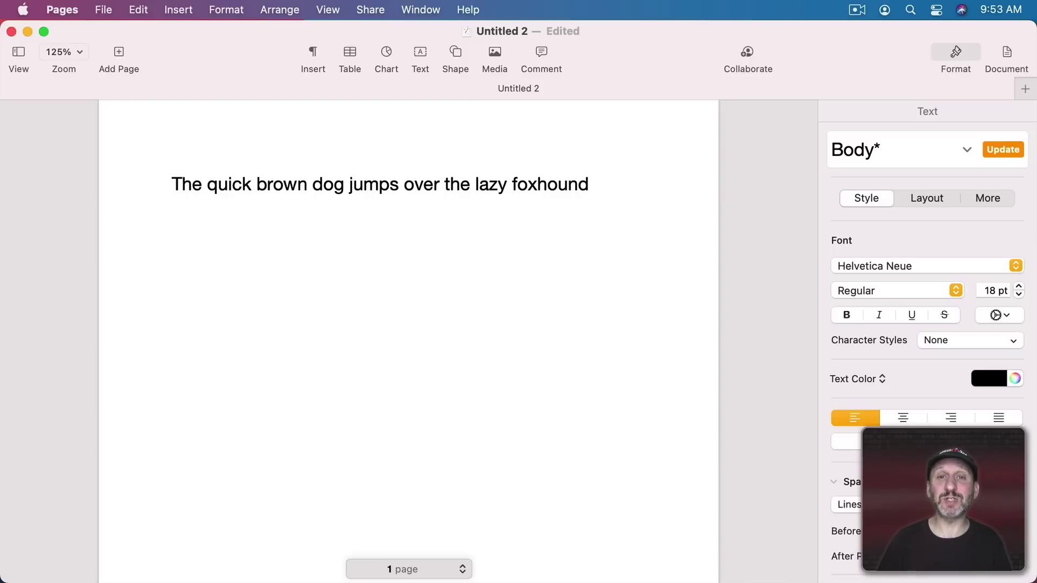
# Step: End the sentence with a period and open the Spelling and Grammar panel beside it
pyautogui.press('space')
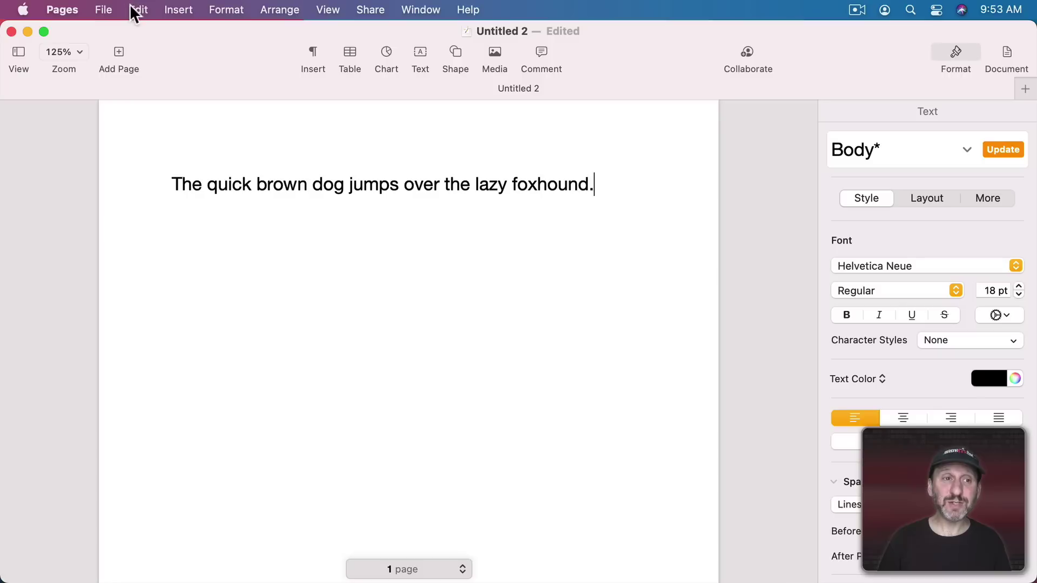
pyautogui.click(136, 10)
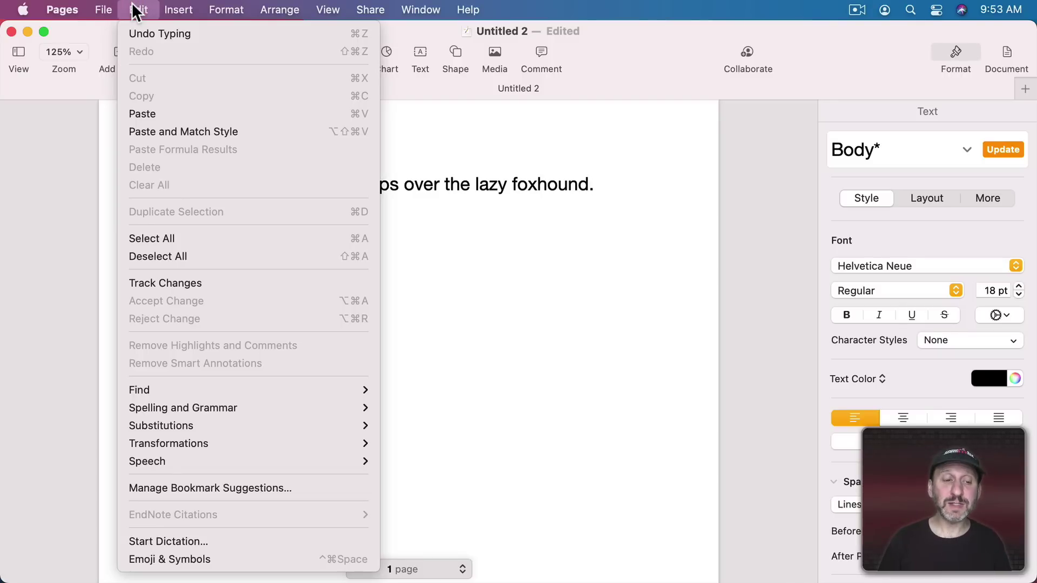
pyautogui.moveTo(183, 408)
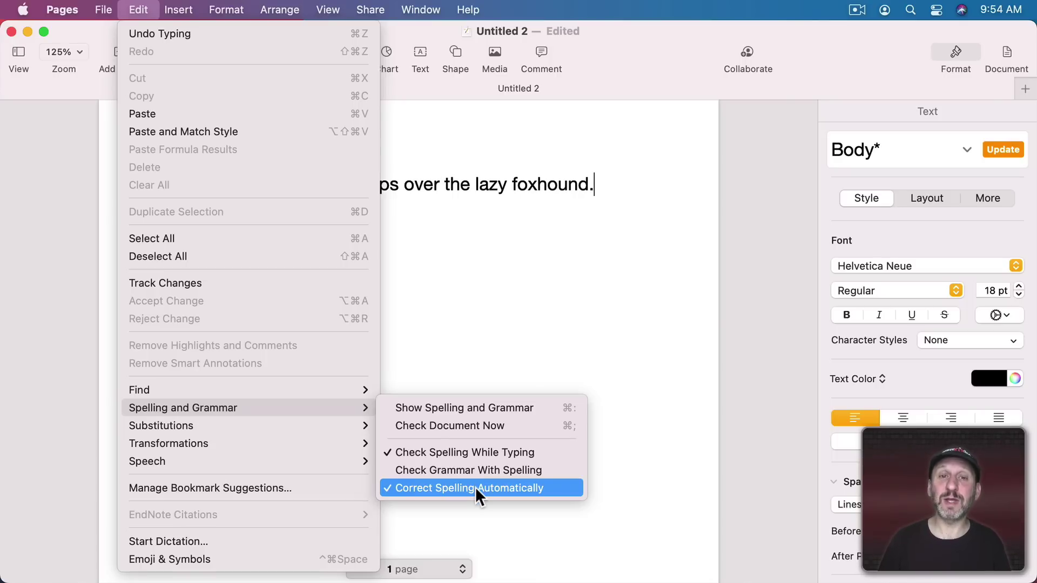
pyautogui.click(442, 411)
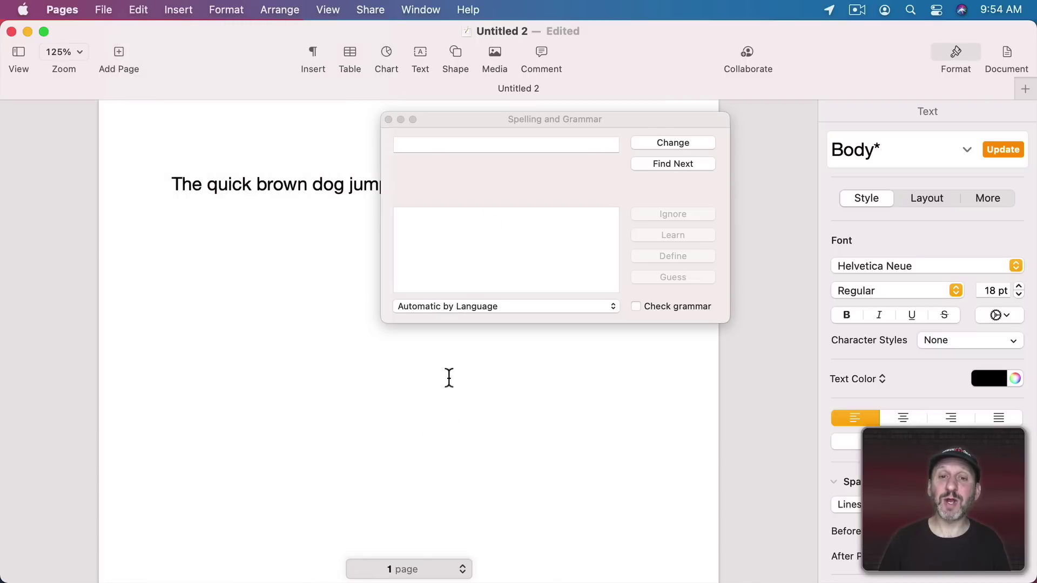
pyautogui.moveTo(469, 116); pyautogui.dragTo(709, 162)
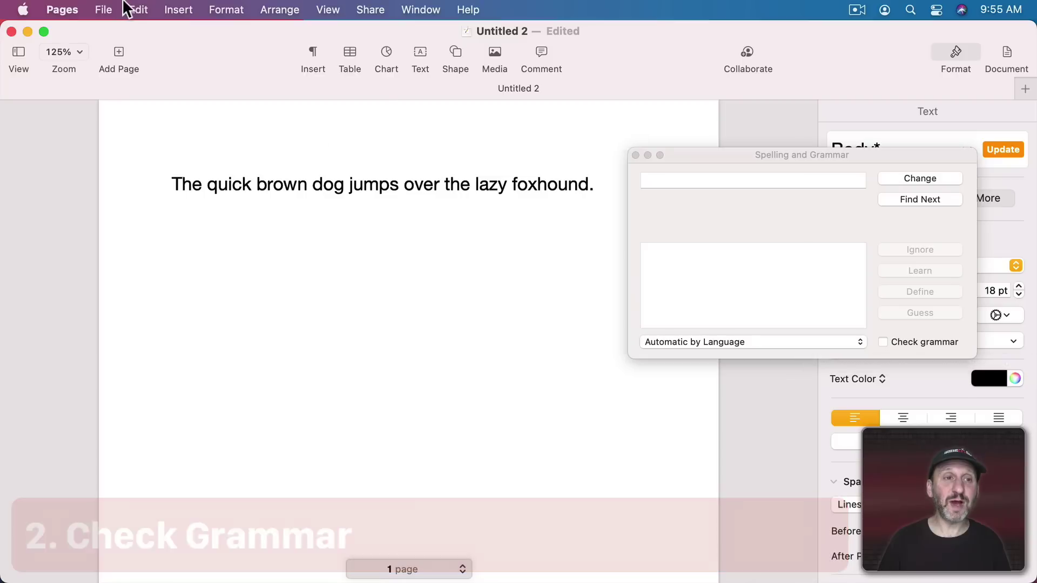
pyautogui.click(138, 8)
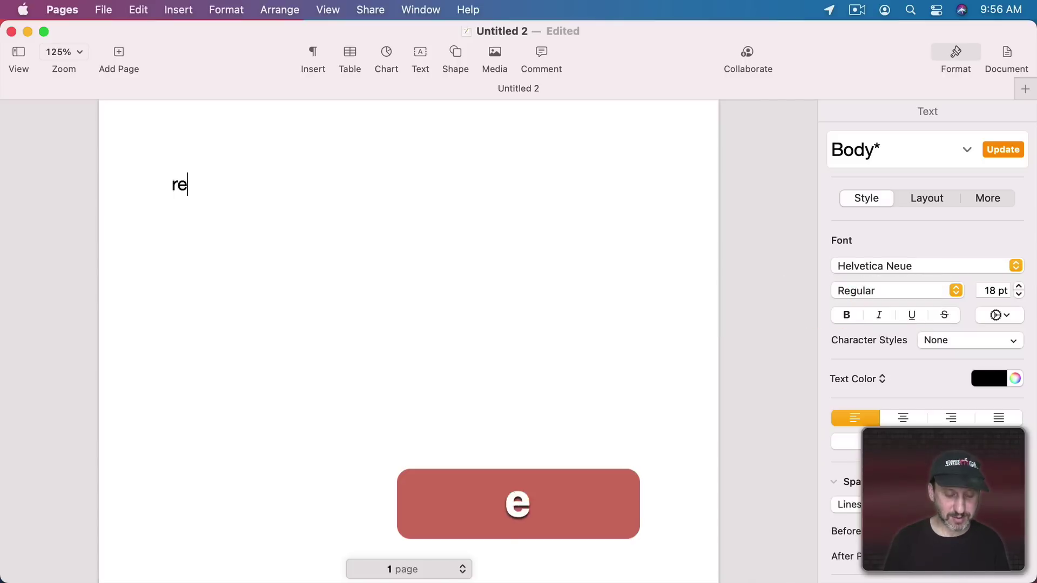
pyautogui.write('Remember who you are typing for.')
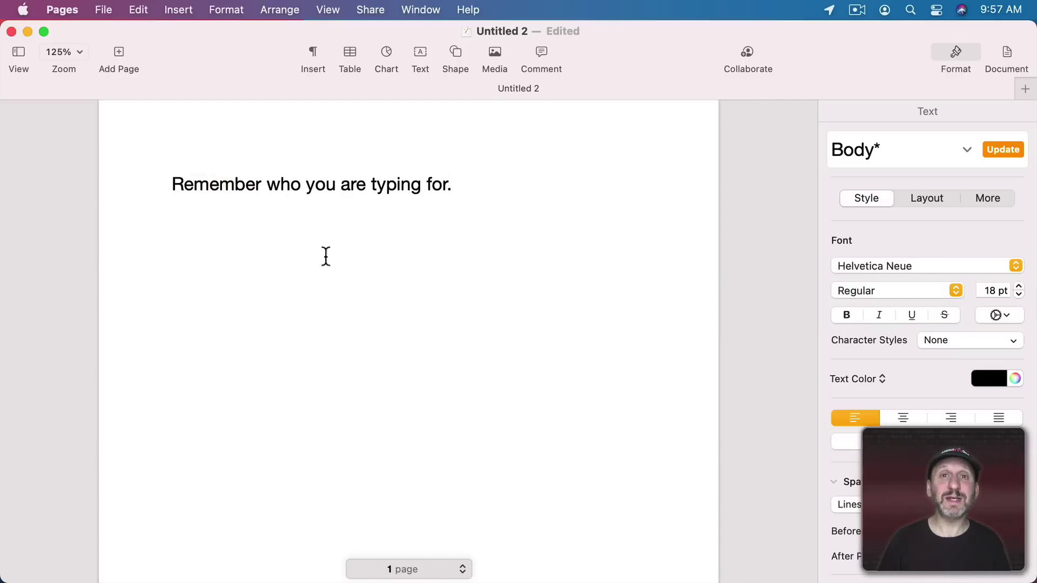
# Step: Change the opening 'R' to lowercase and move before the period to add ' - the reader'
pyautogui.click(180, 184)
pyautogui.press('BackSpace')
pyautogui.write('r')
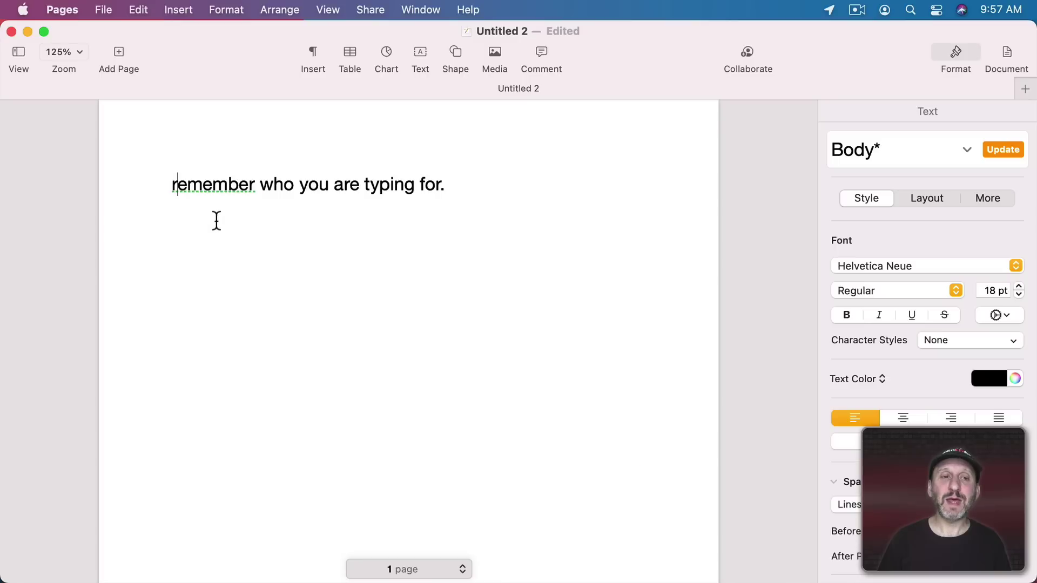
pyautogui.press('Left')
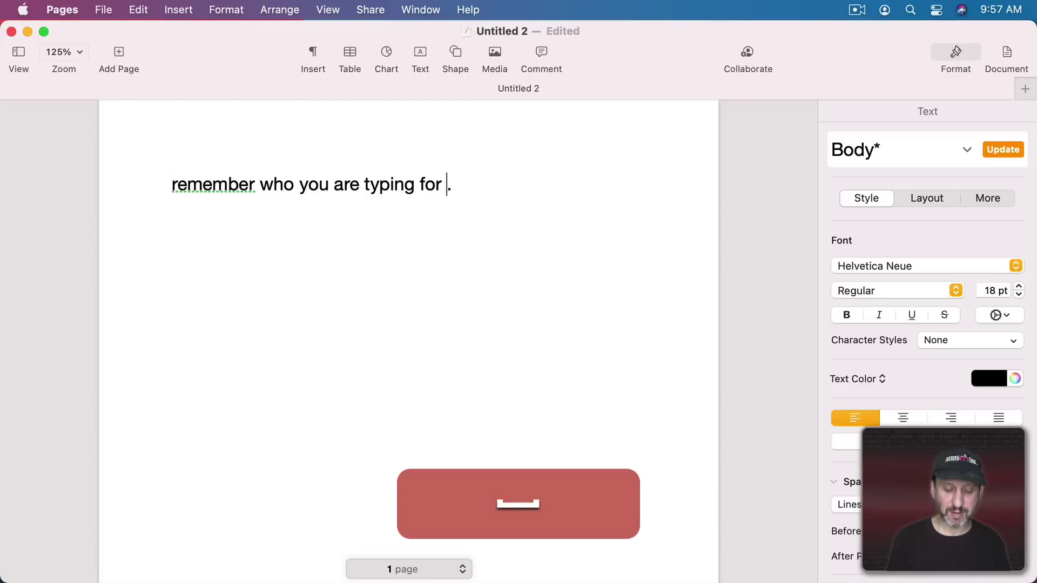
pyautogui.write('- ')
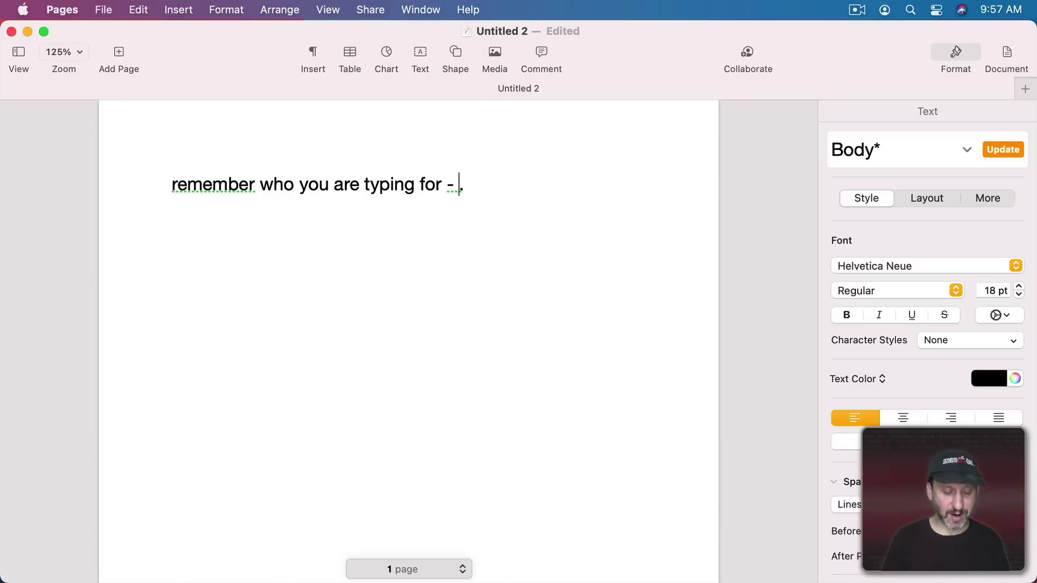
pyautogui.write('the reader')
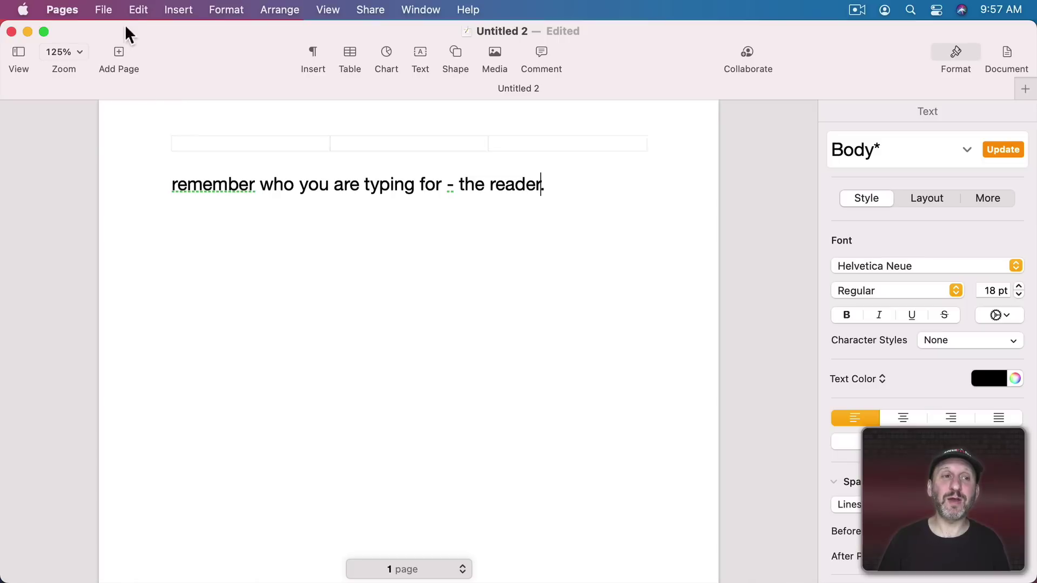
# Step: Accept the checker's 'Remember' and em dash suggestions, then close the Spelling and Grammar panel
pyautogui.click(136, 10)
pyautogui.moveTo(184, 408)
pyautogui.click(409, 409)
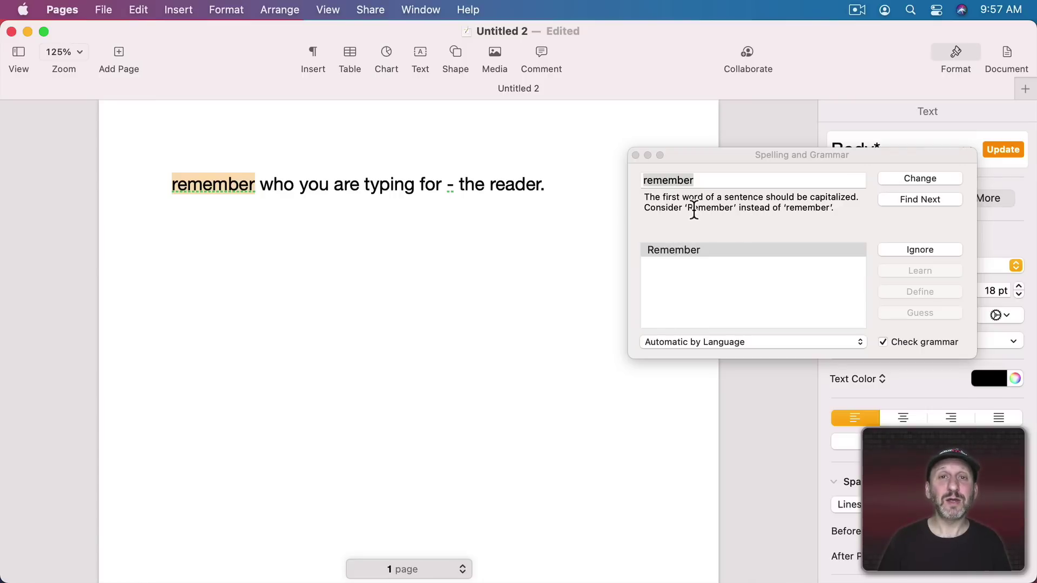
pyautogui.doubleClick(699, 250)
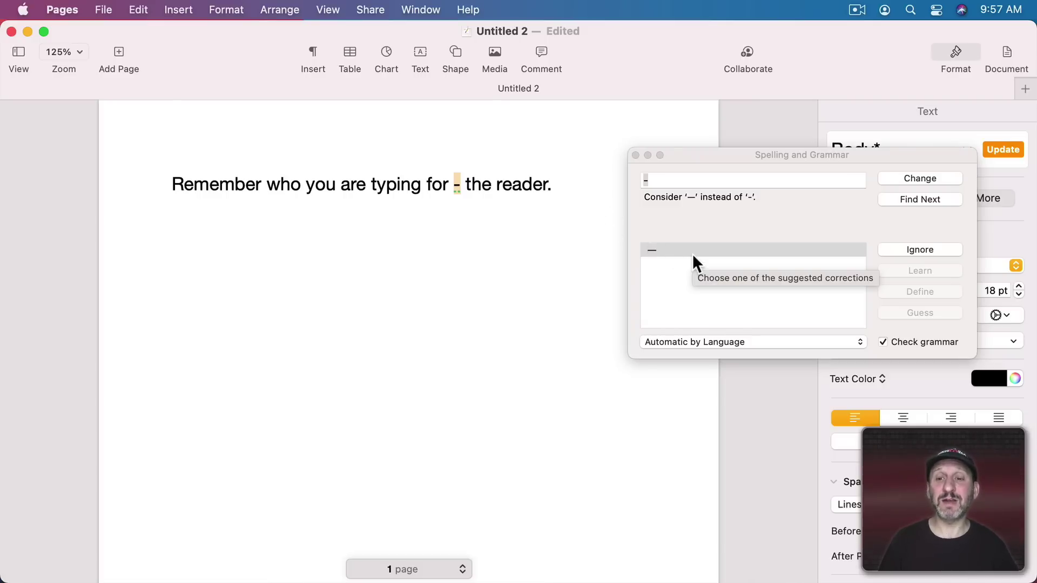
pyautogui.click(674, 250)
pyautogui.doubleClick(673, 250)
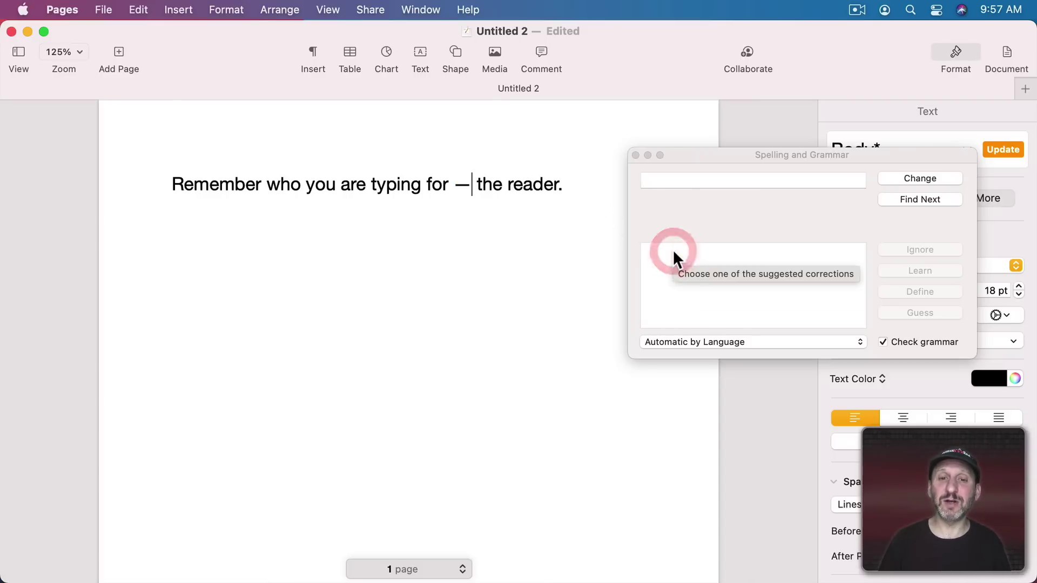
pyautogui.click(636, 155)
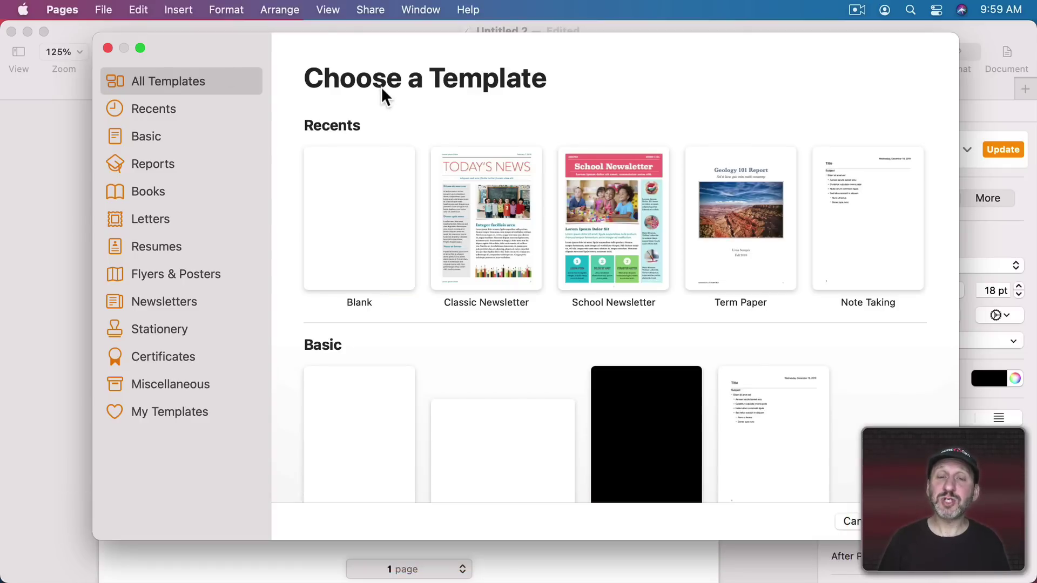
# Step: Create a document from the Note Taking template in the Basic category
pyautogui.click(161, 139)
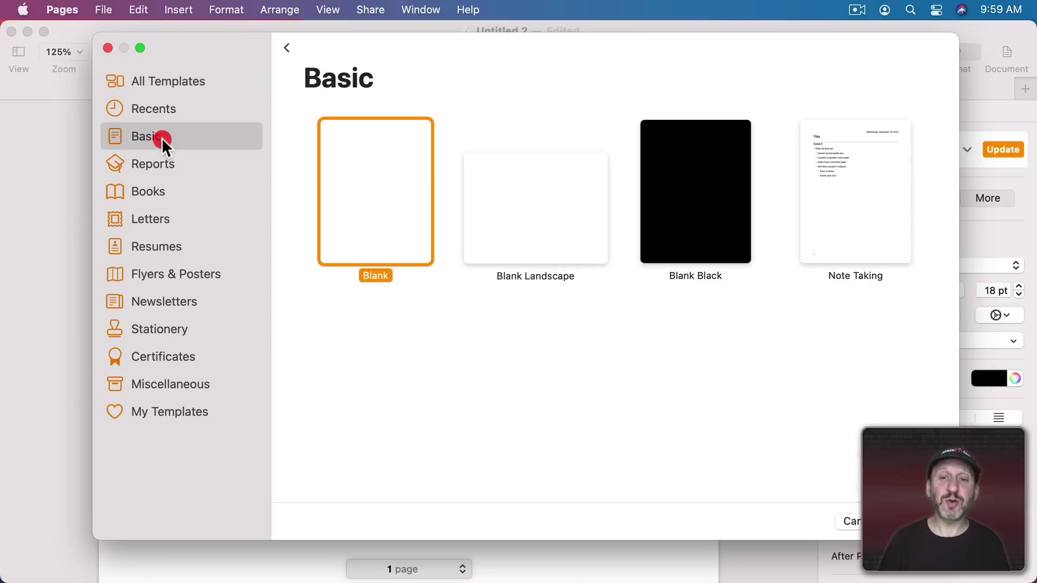
pyautogui.doubleClick(861, 215)
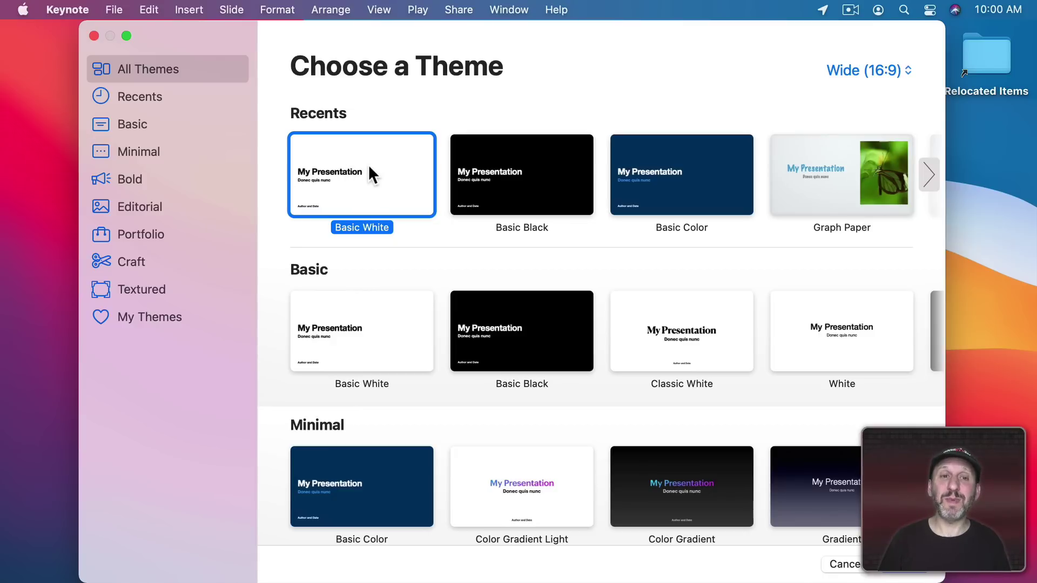
# Step: Start a Basic White deck and add Title & Bullets slides for the character outlines
pyautogui.doubleClick(369, 173)
pyautogui.click(227, 51)
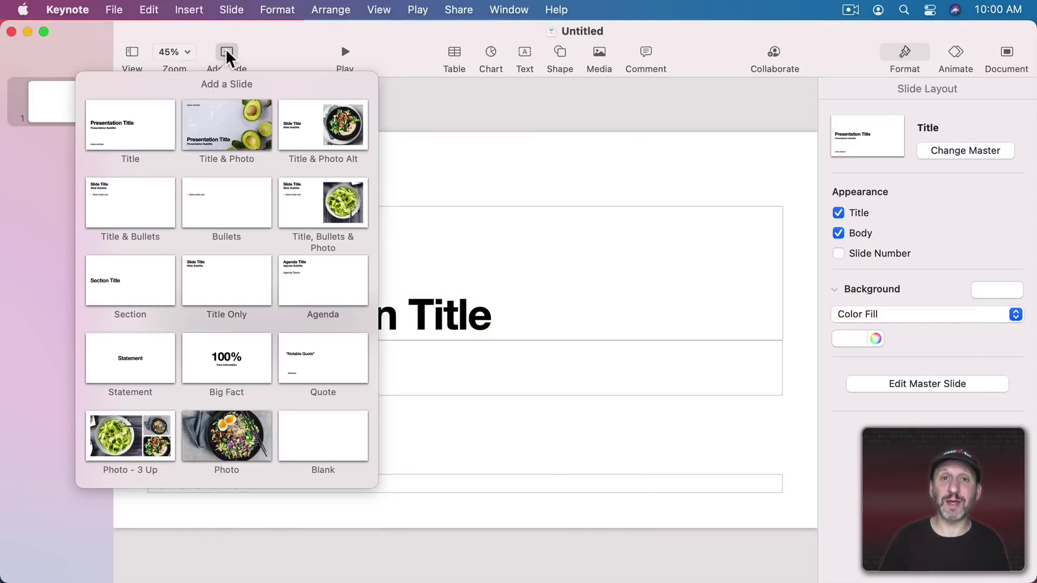
pyautogui.click(136, 207)
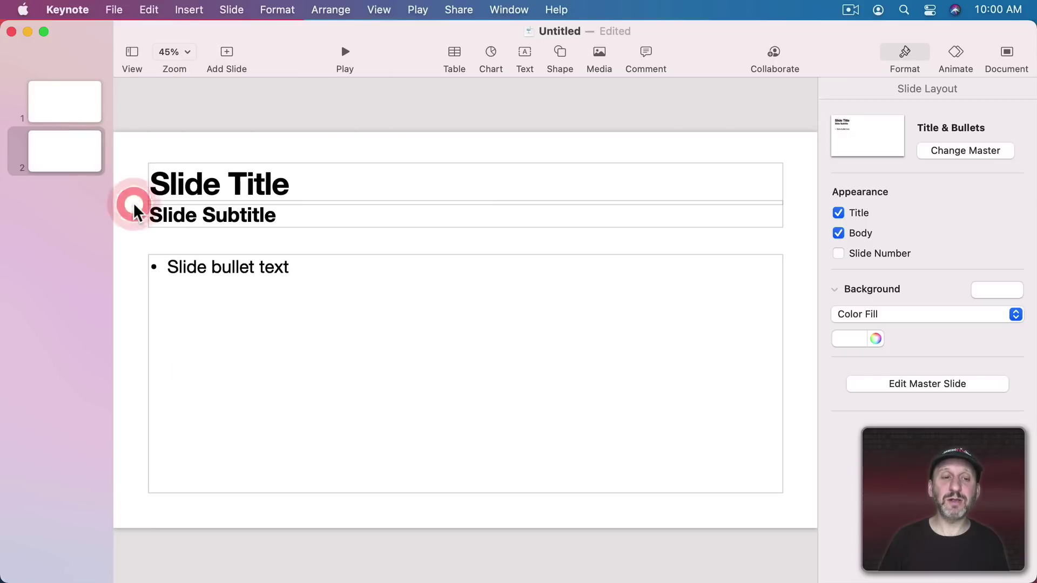
pyautogui.click(233, 207)
pyautogui.doubleClick(235, 192)
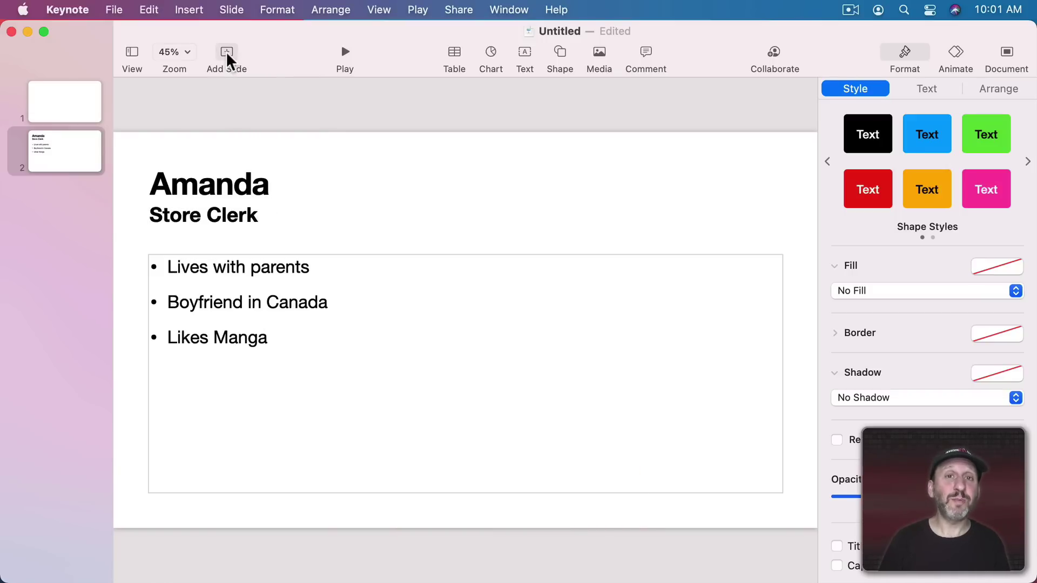
pyautogui.click(227, 56)
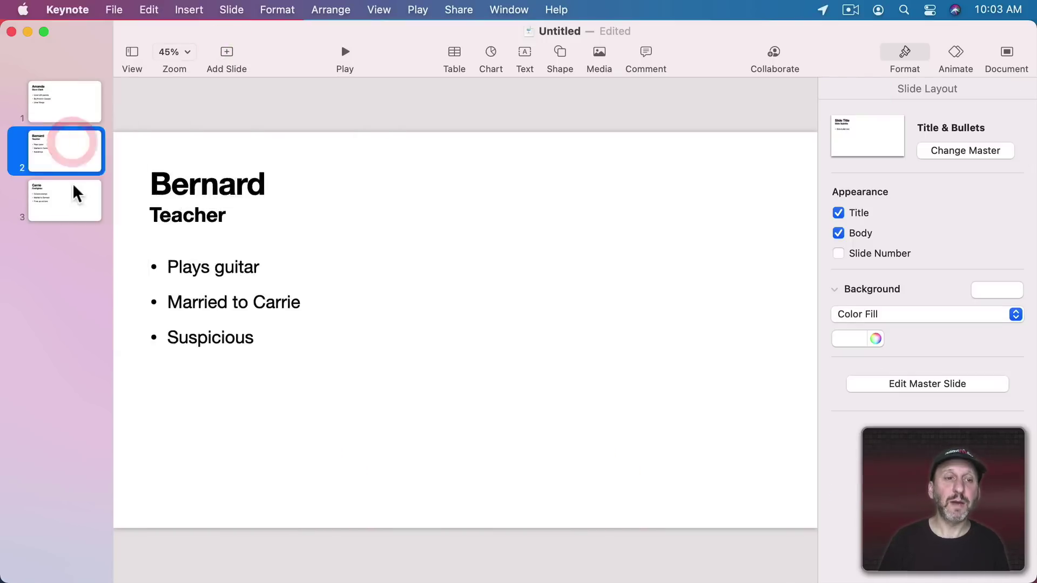
# Step: In Light Table view with enlarged thumbnails, drag Carrie's slide ahead of Amanda and Bernard
pyautogui.click(74, 185)
pyautogui.click(73, 152)
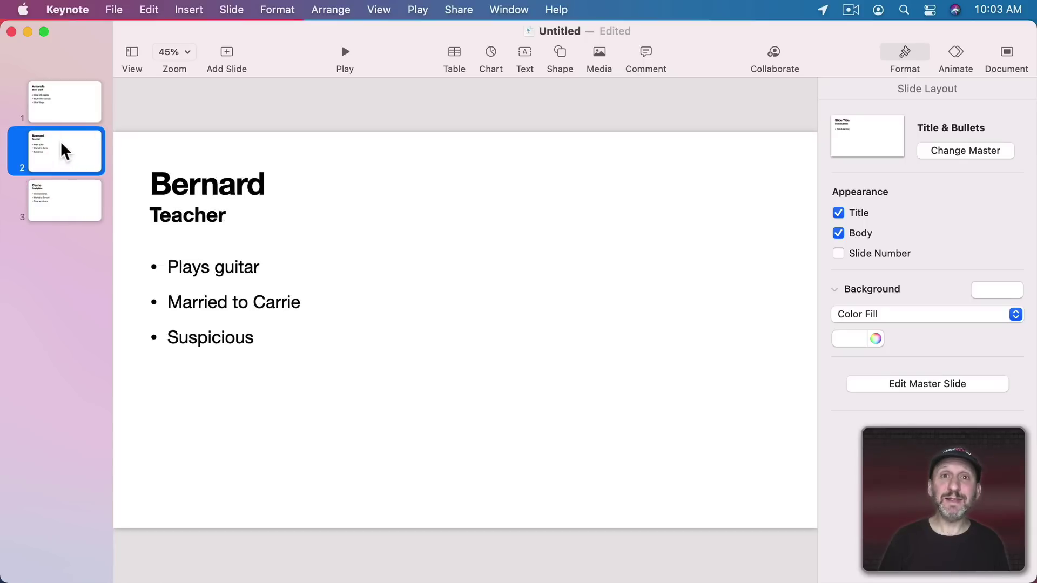
pyautogui.moveTo(65, 154); pyautogui.dragTo(56, 144)
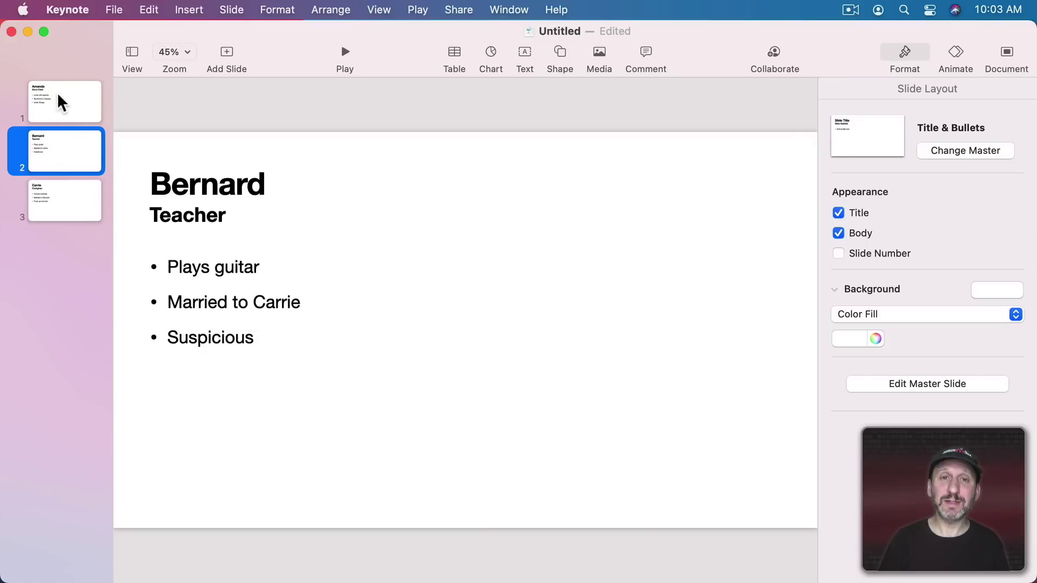
pyautogui.click(128, 54)
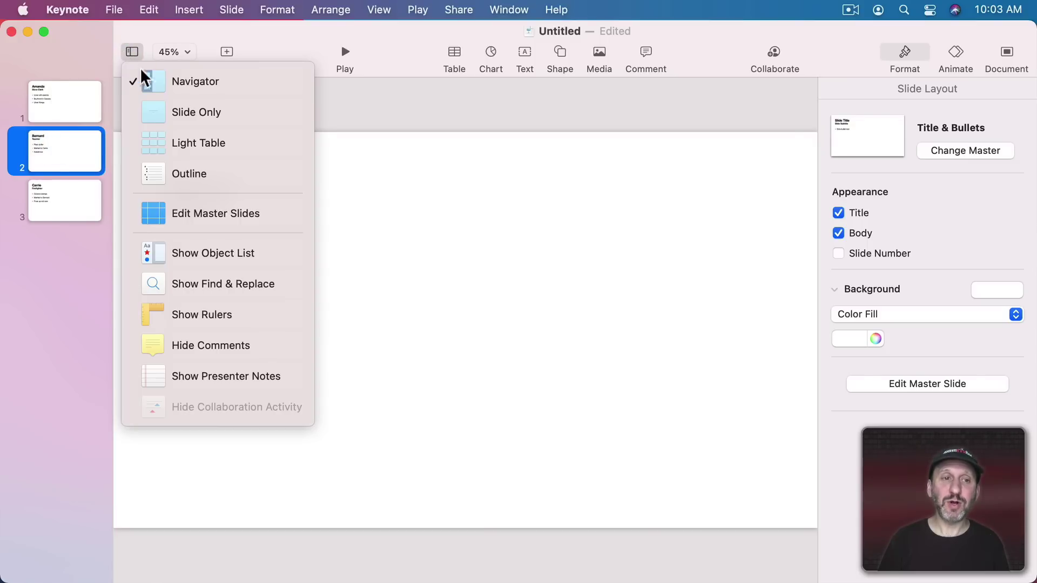
pyautogui.click(165, 144)
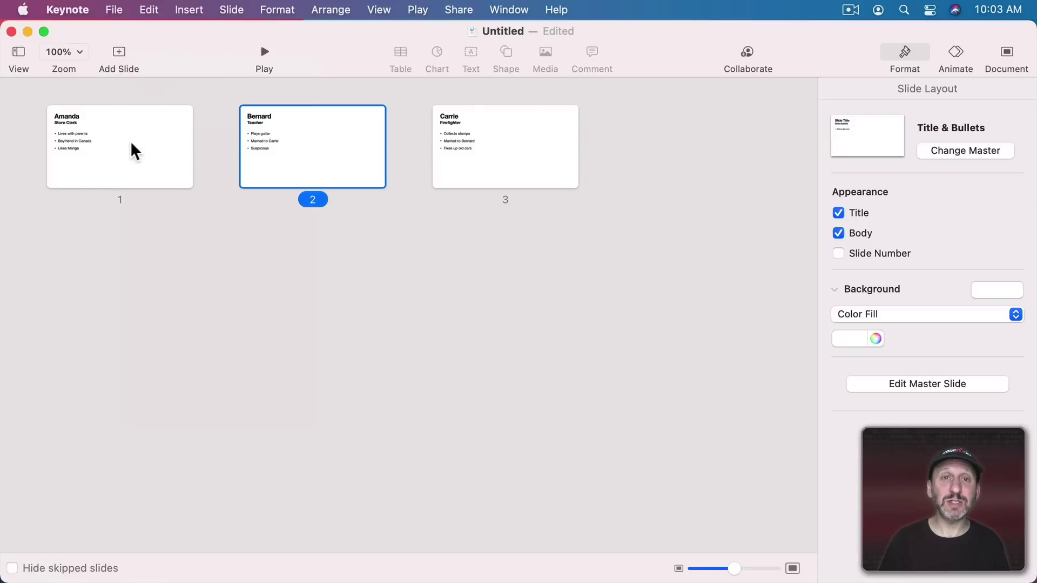
pyautogui.moveTo(736, 570); pyautogui.dragTo(762, 570)
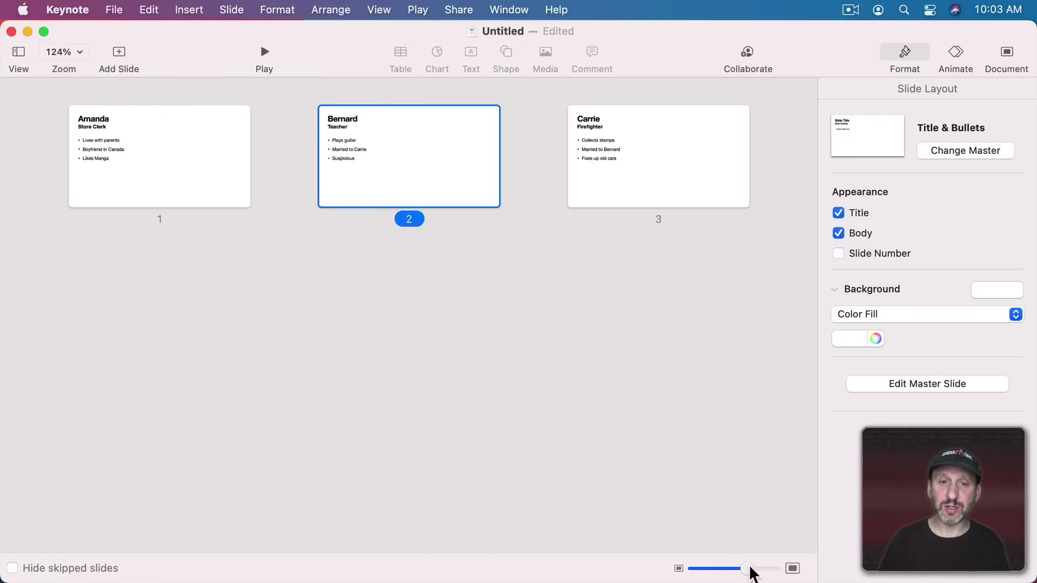
pyautogui.moveTo(683, 227)
pyautogui.mouseDown()
pyautogui.moveTo(711, 195)
pyautogui.moveTo(158, 193)
pyautogui.mouseUp()
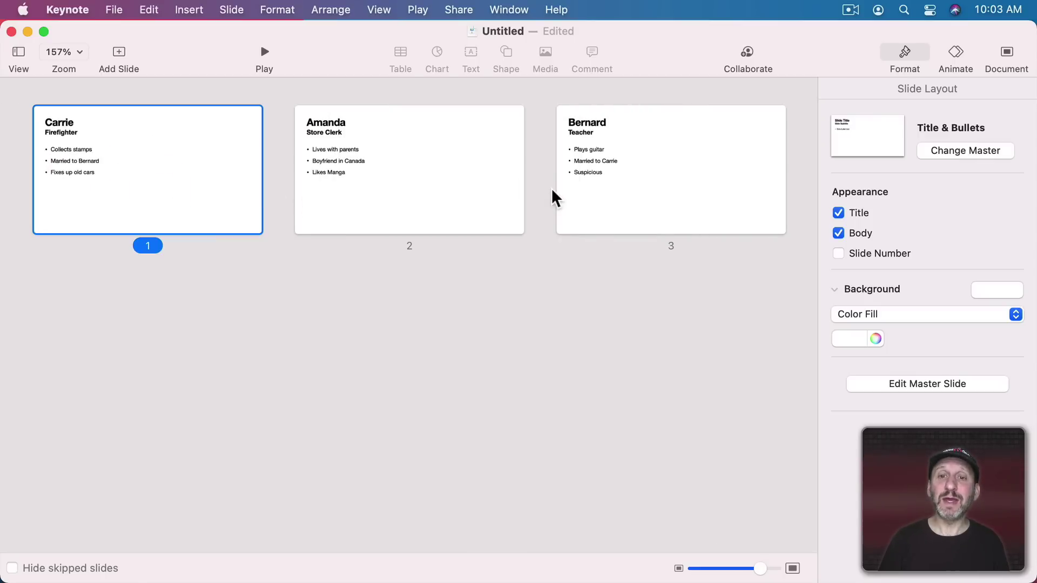
# Step: Link 'Carrie' in Bernard's bullets to slide 1, then follow the link
pyautogui.doubleClick(597, 156)
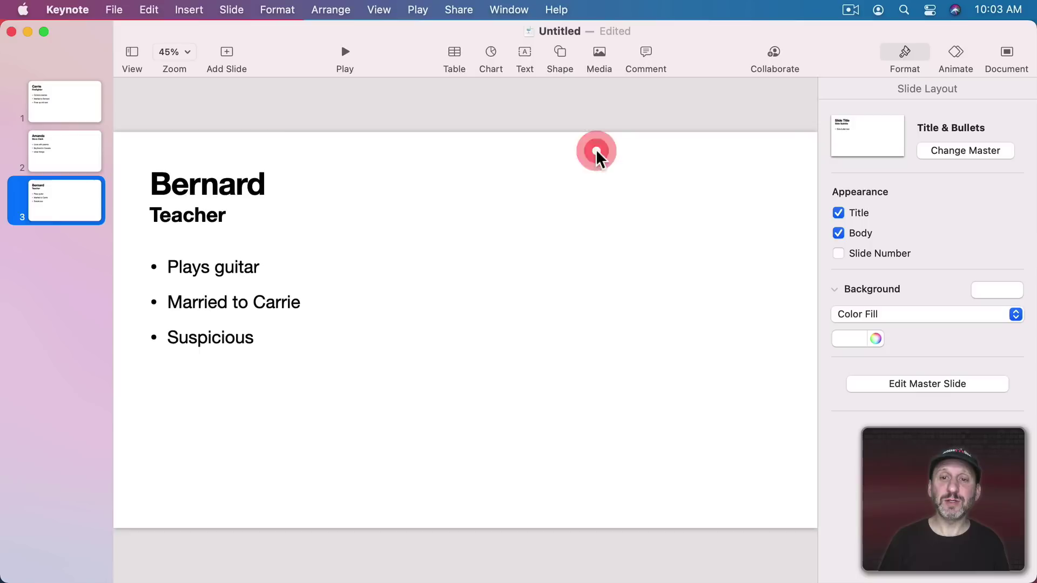
pyautogui.click(283, 301)
pyautogui.click(277, 10)
pyautogui.moveTo(282, 282)
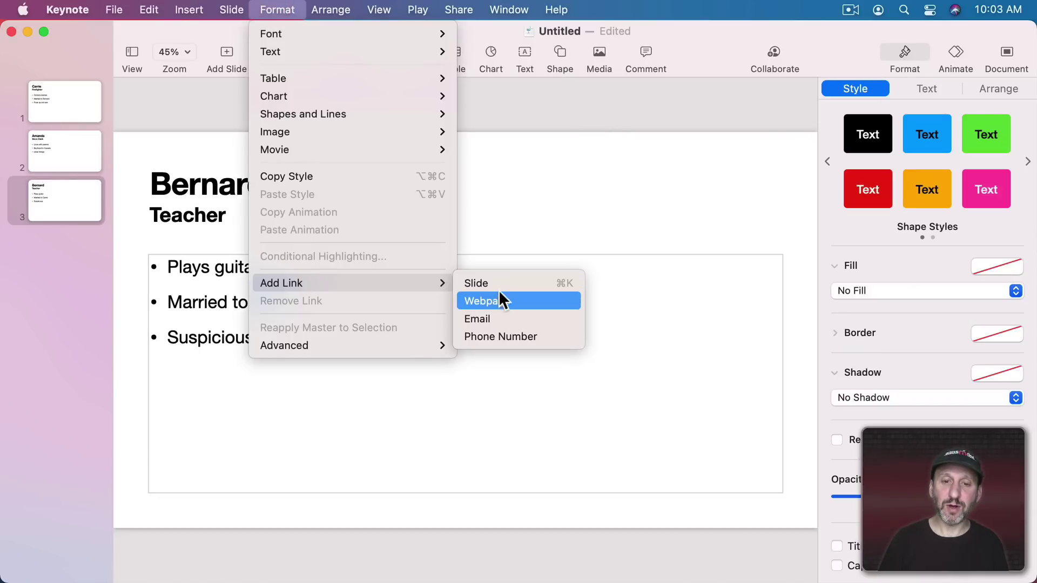
pyautogui.click(498, 285)
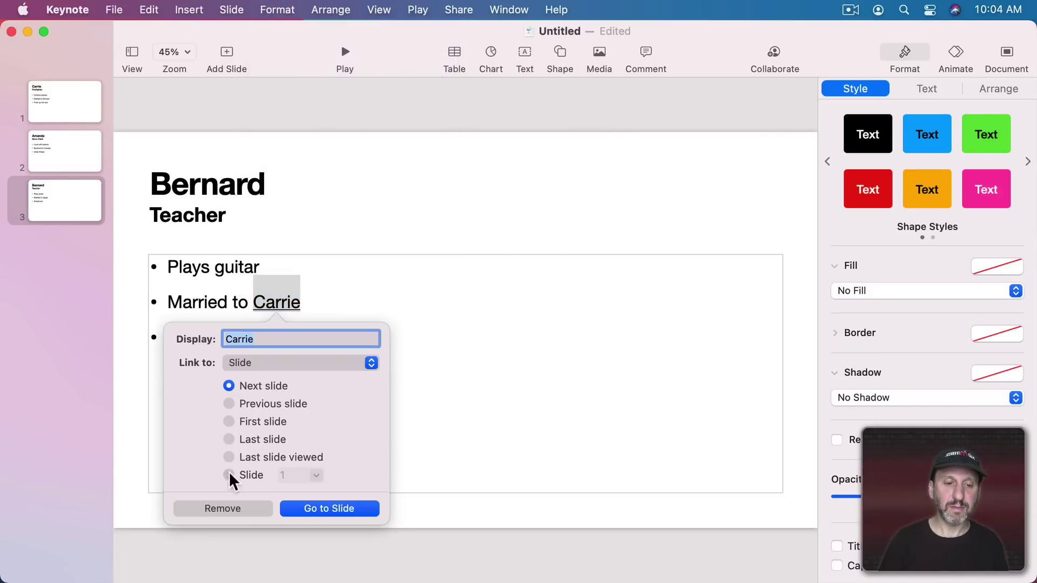
pyautogui.click(229, 475)
pyautogui.click(329, 508)
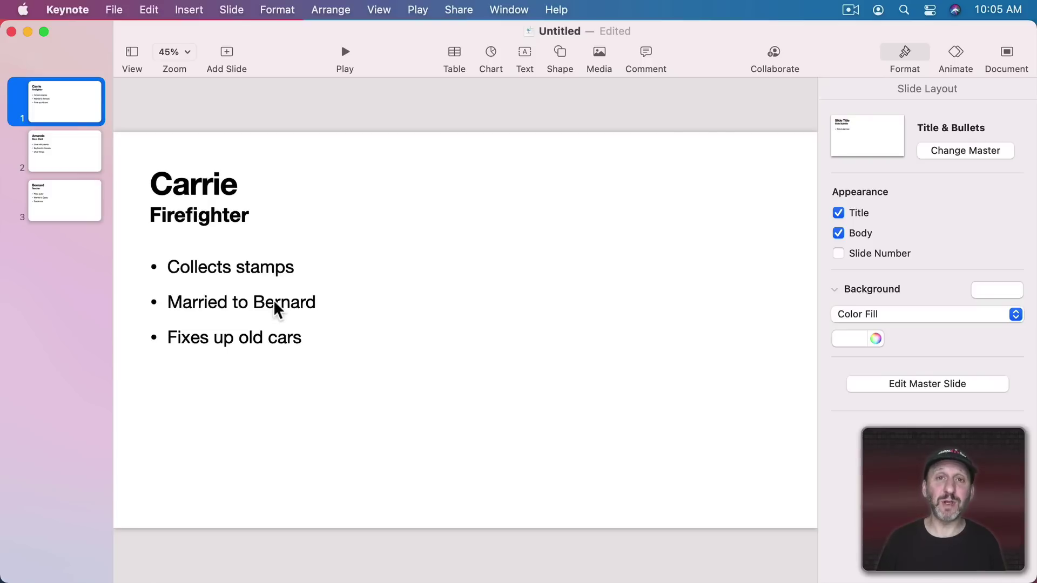
# Step: Switch to Outline view and browse Amanda's and Bernard's titles and bullets
pyautogui.click(132, 54)
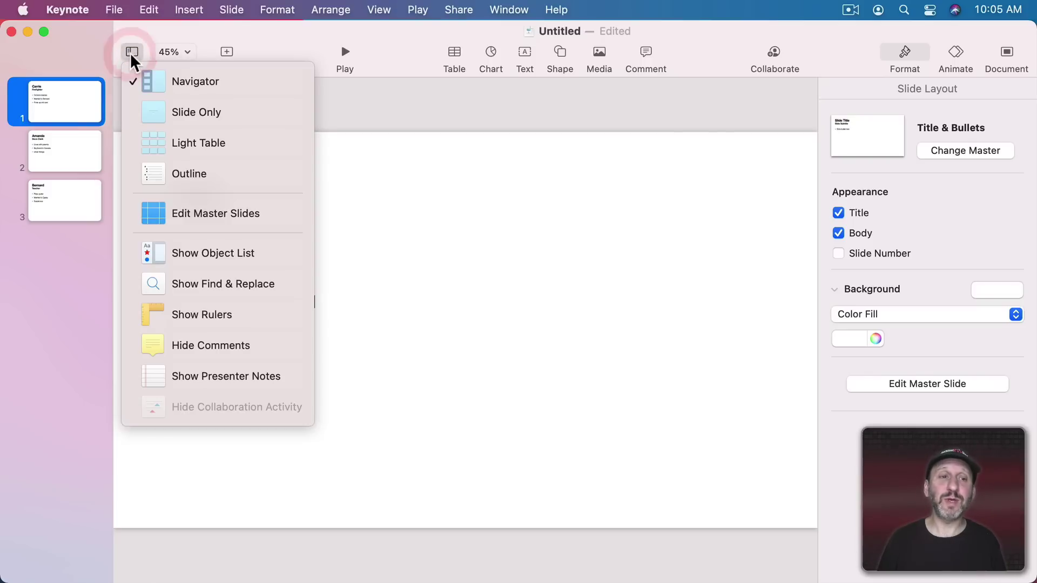
pyautogui.click(178, 172)
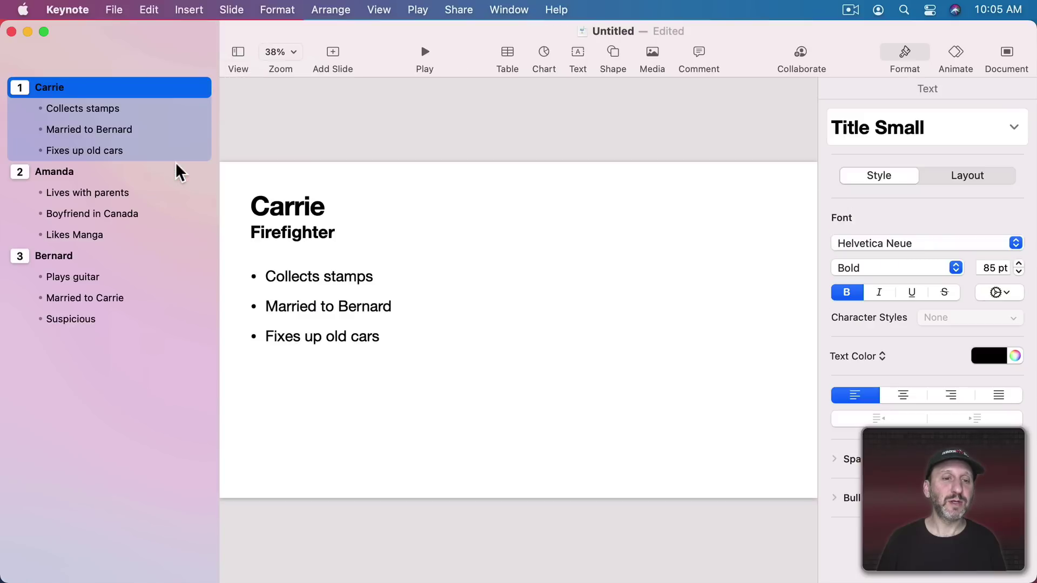
pyautogui.click(87, 179)
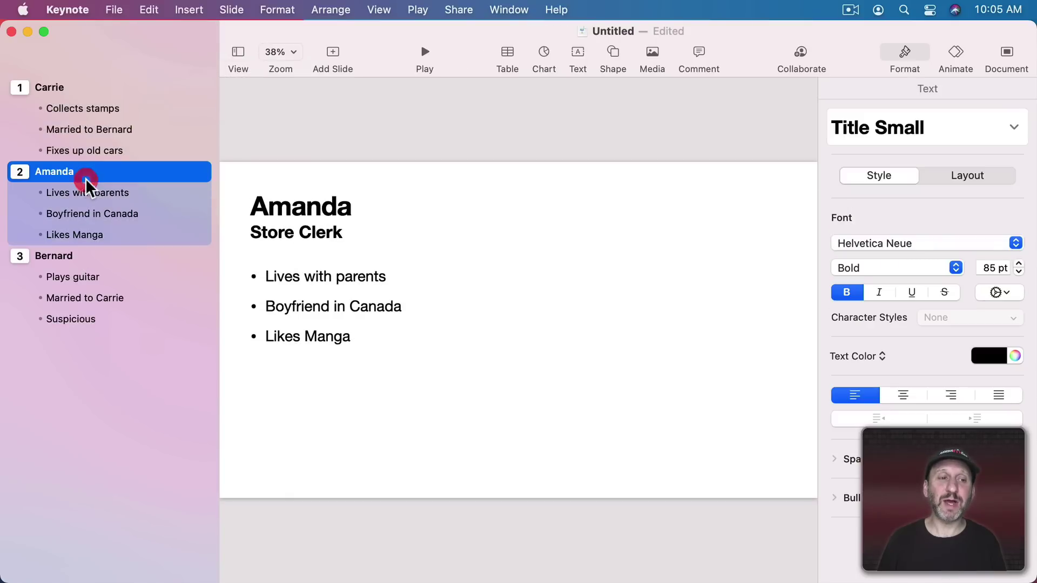
pyautogui.click(75, 278)
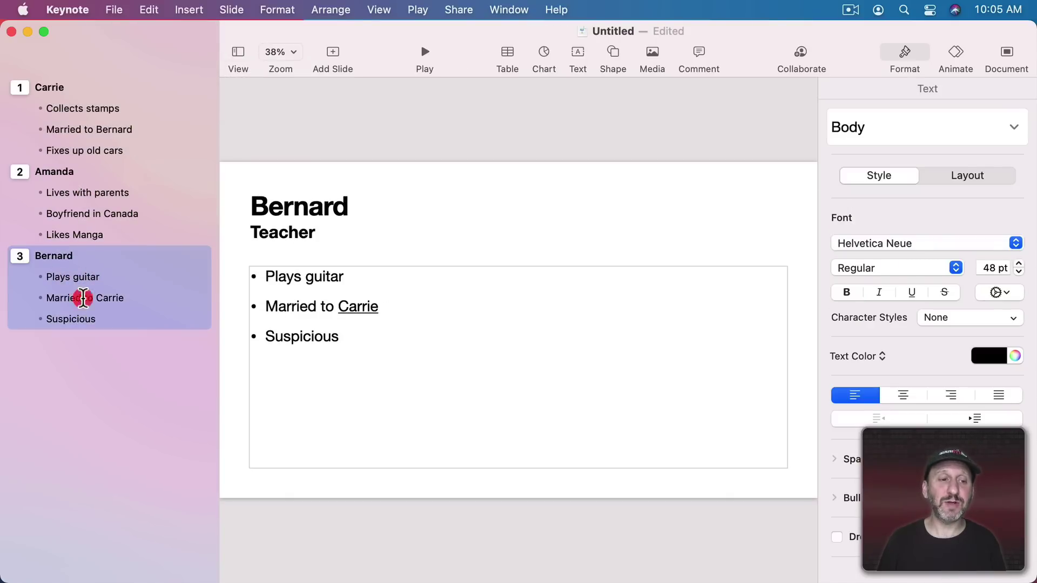
pyautogui.click(128, 297)
pyautogui.click(89, 234)
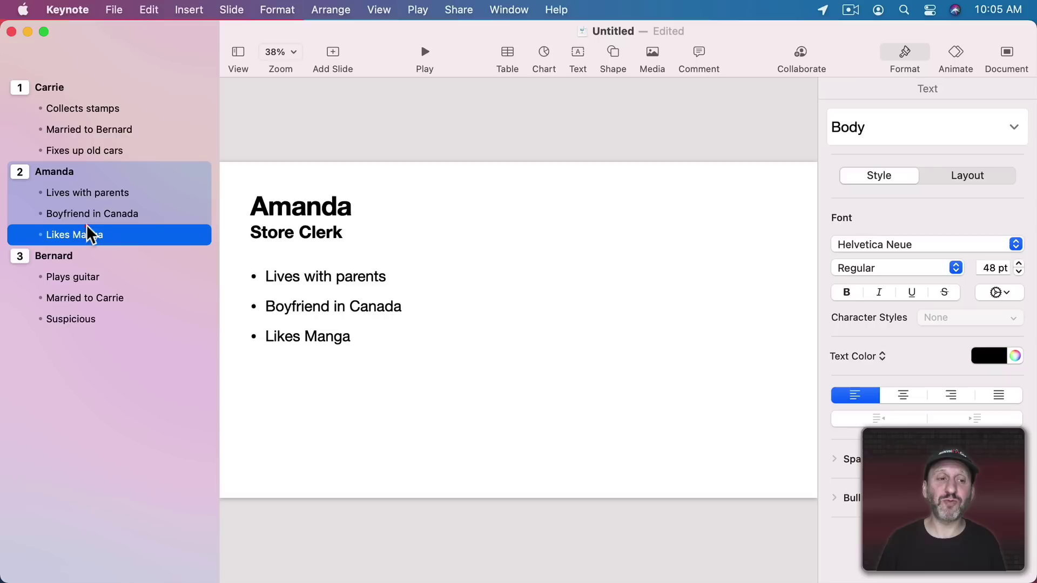
pyautogui.click(132, 214)
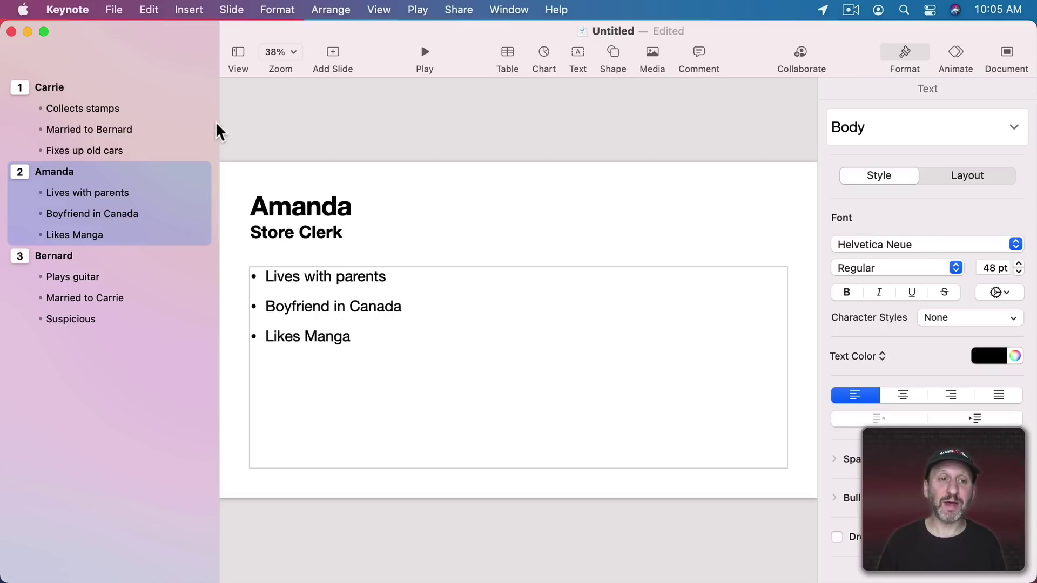
pyautogui.moveTo(216, 132)
pyautogui.mouseDown()
pyautogui.moveTo(283, 120)
pyautogui.moveTo(492, 146)
pyautogui.moveTo(208, 120)
pyautogui.mouseUp()
# Step: Return to Light Table view to show all three slide thumbnails
pyautogui.click(228, 53)
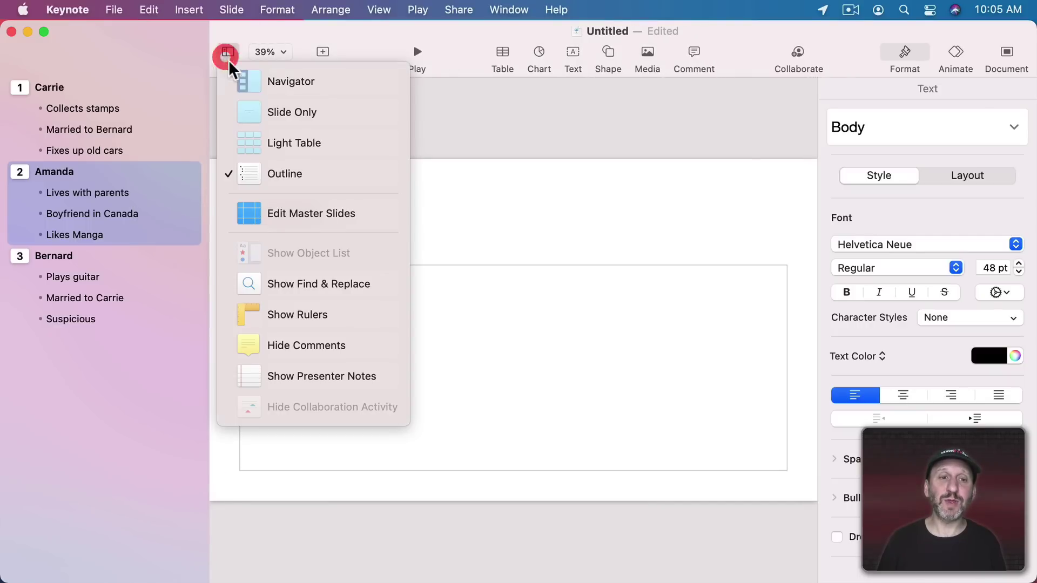
pyautogui.click(254, 144)
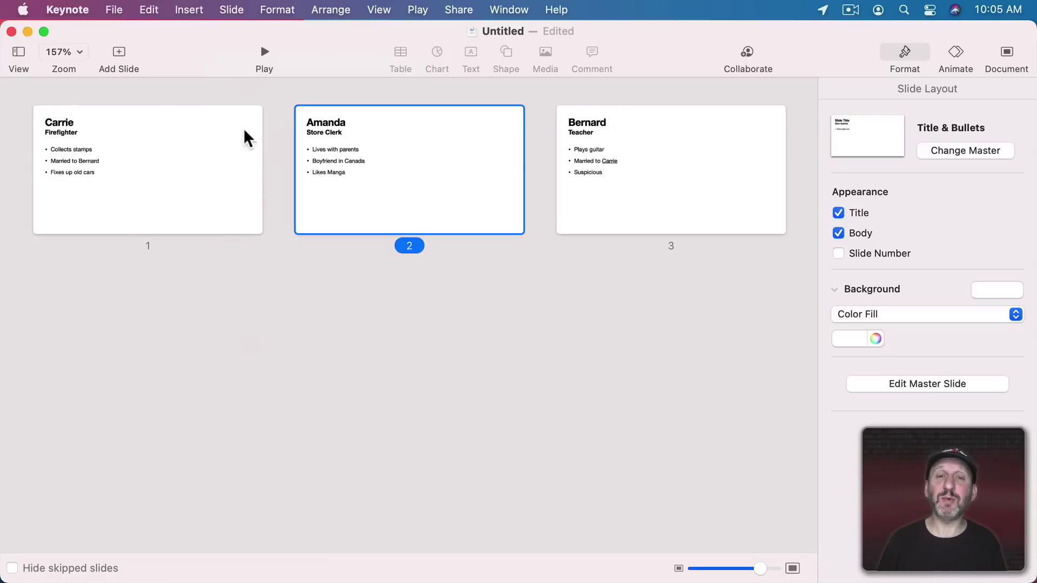
pyautogui.moveTo(603, 150)
pyautogui.mouseDown()
pyautogui.moveTo(588, 153)
pyautogui.moveTo(654, 156)
pyautogui.mouseUp()
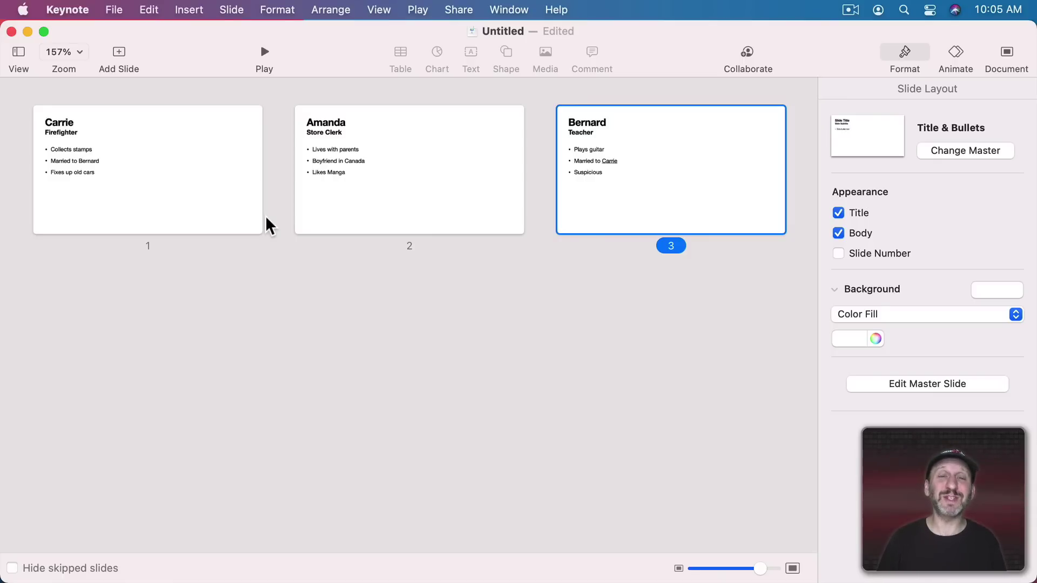
pyautogui.moveTo(518, 579)
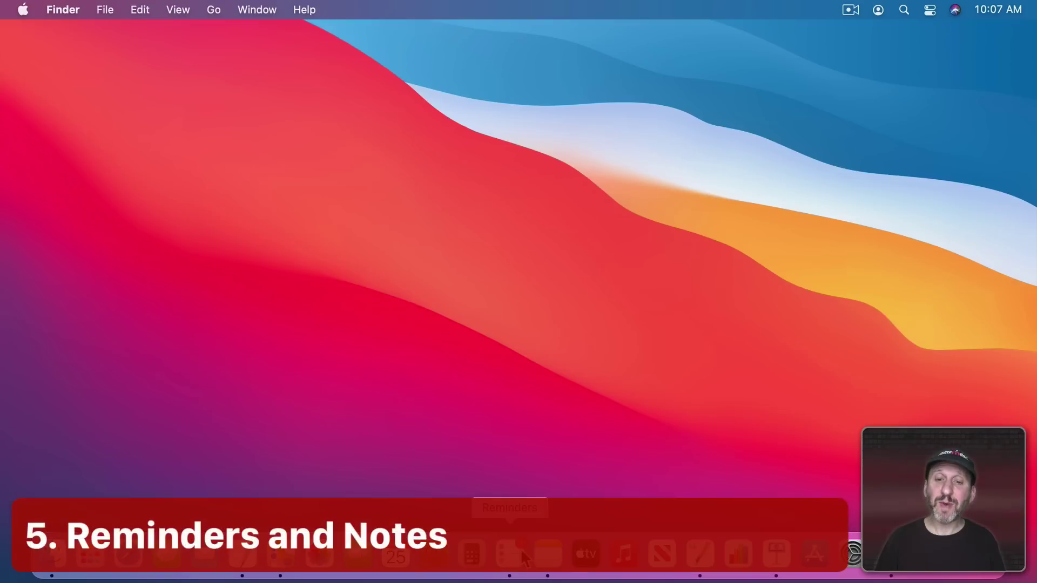
# Step: Open Reminders, then add a checklist item and a table to the Character Ideas note
pyautogui.click(520, 549)
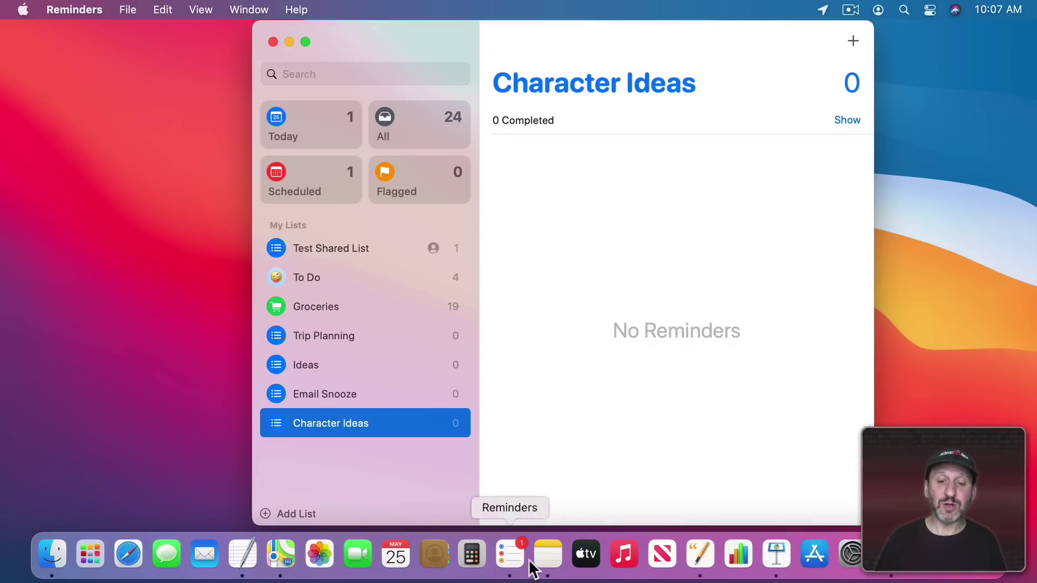
pyautogui.click(555, 553)
pyautogui.click(591, 150)
pyautogui.click(563, 54)
pyautogui.click(594, 55)
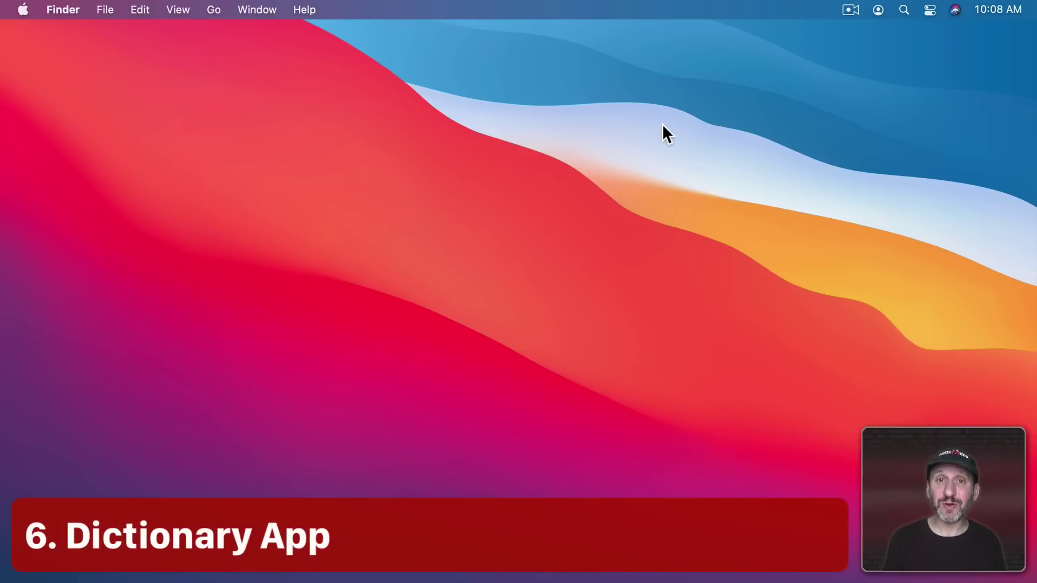
# Step: Look up 'serendipity' in Dictionary via Spotlight and view its Thesaurus synonyms
pyautogui.press('super+space')
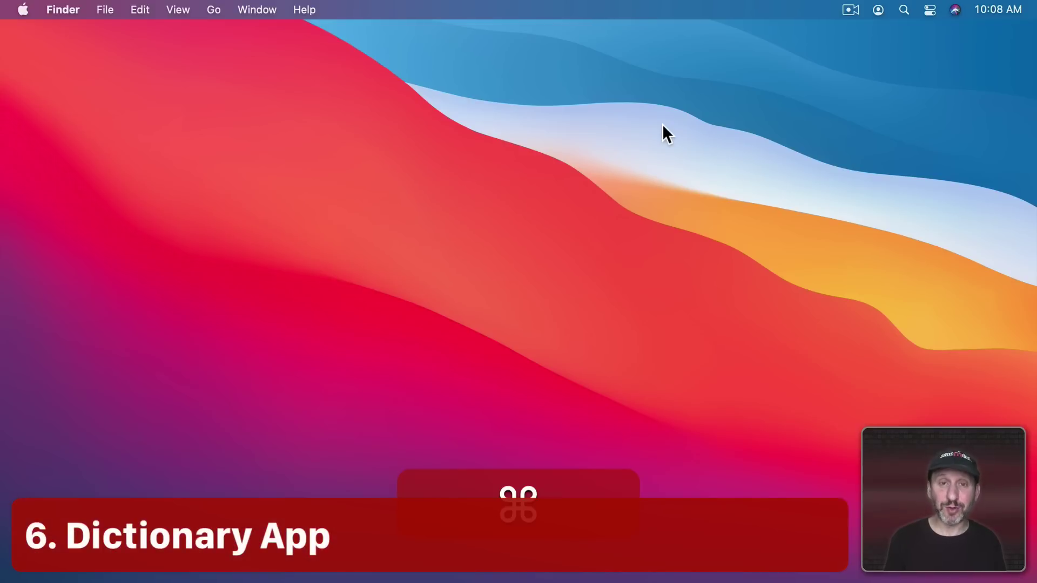
pyautogui.write('dic')
pyautogui.press('Return')
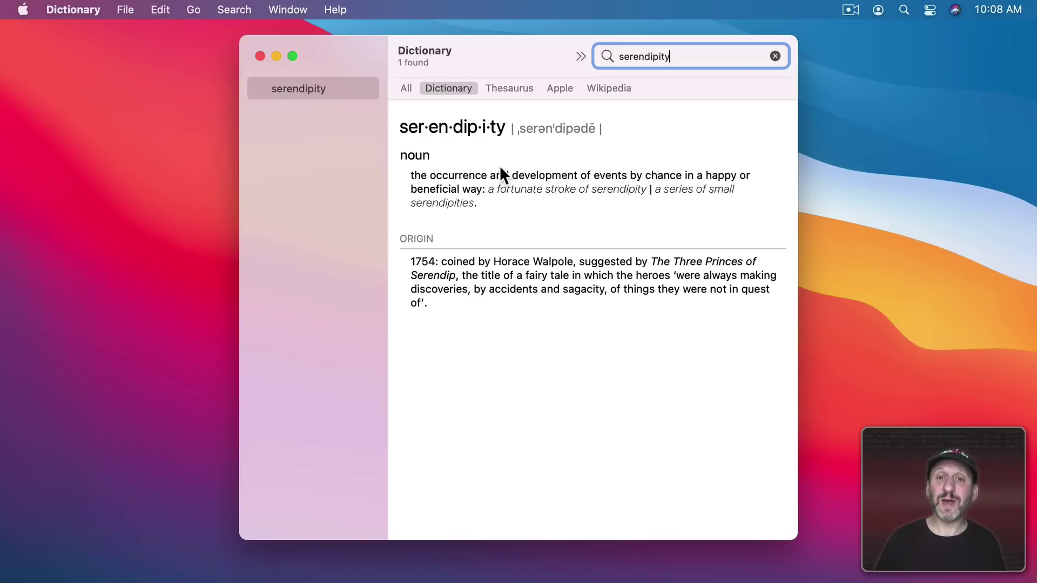
pyautogui.click(512, 89)
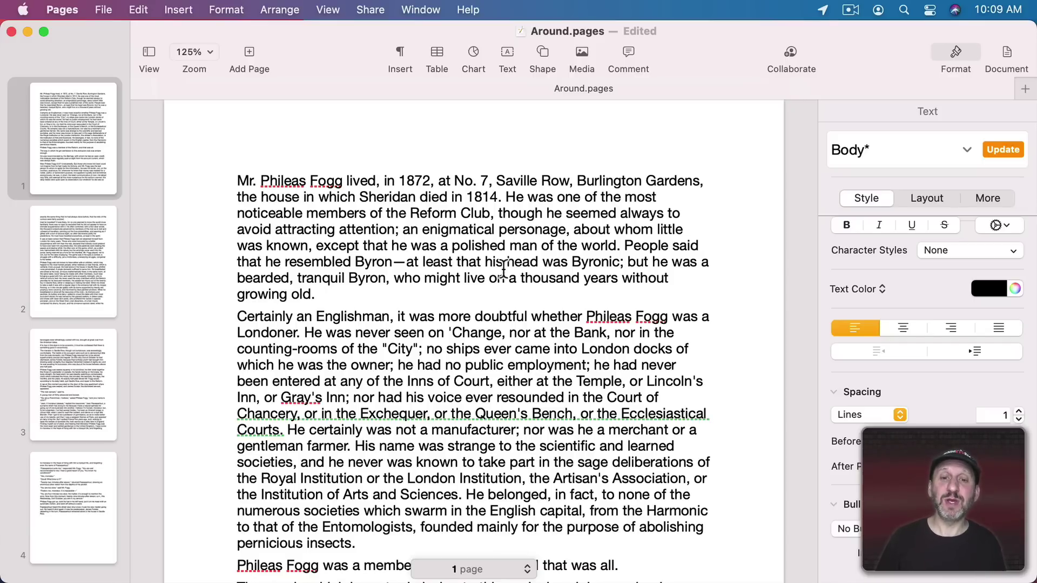
# Step: Select 'enigmatical' and show its Dictionary definition with Control-Command-D
pyautogui.doubleClick(450, 230)
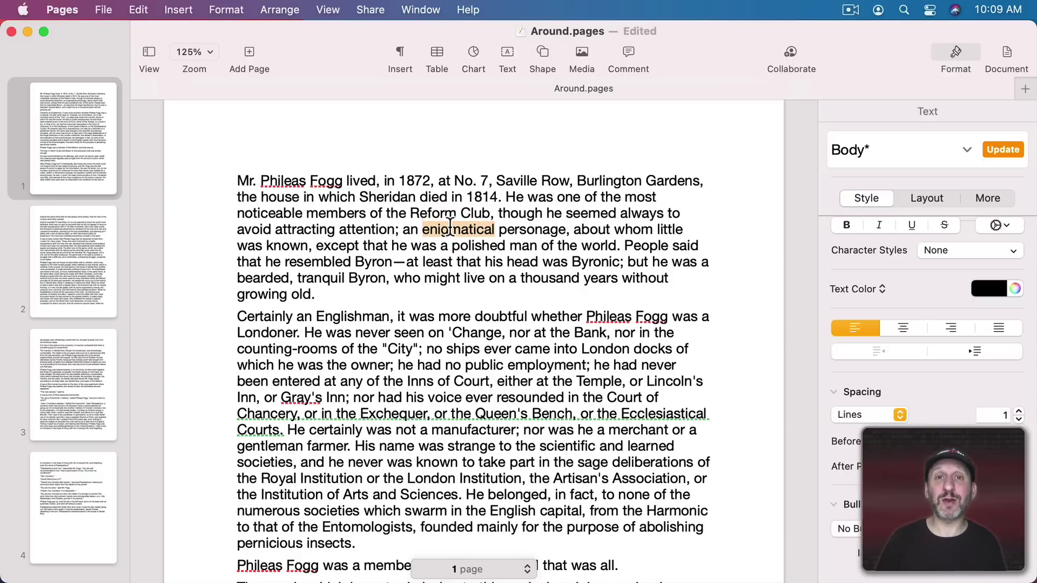
pyautogui.rightClick(449, 225)
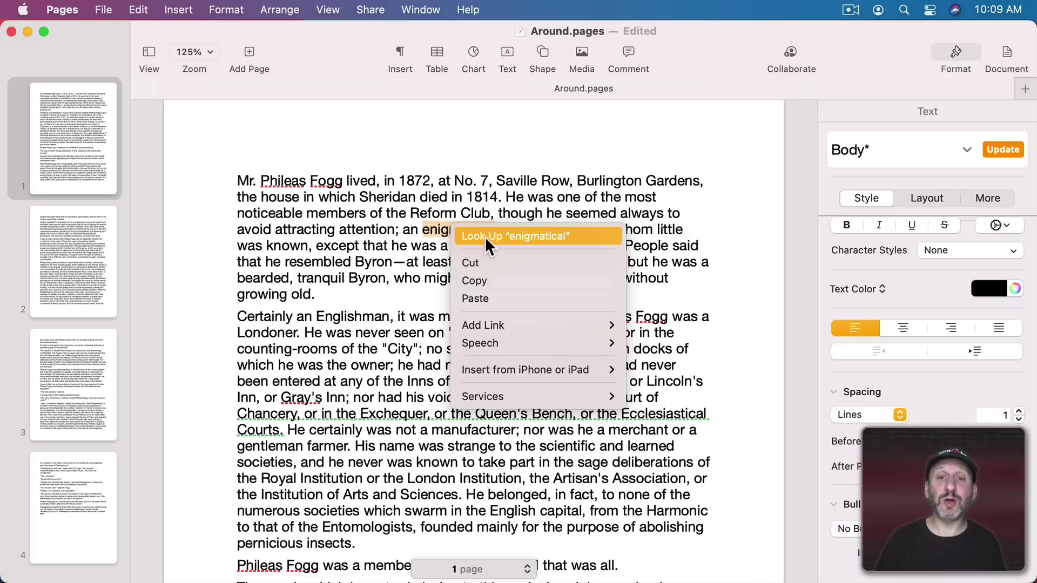
pyautogui.press('Escape')
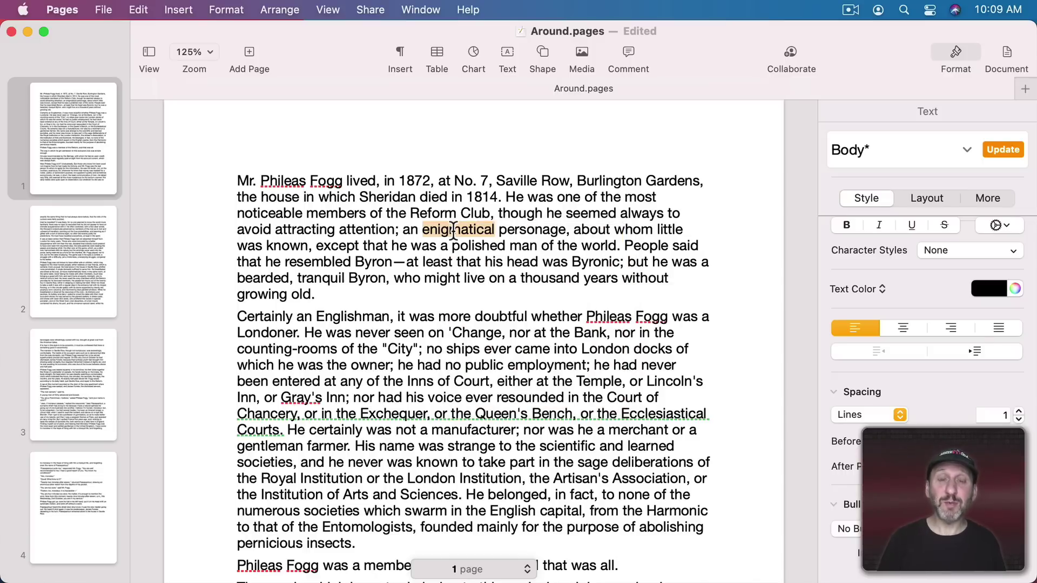
pyautogui.press('ctrl+super+d')
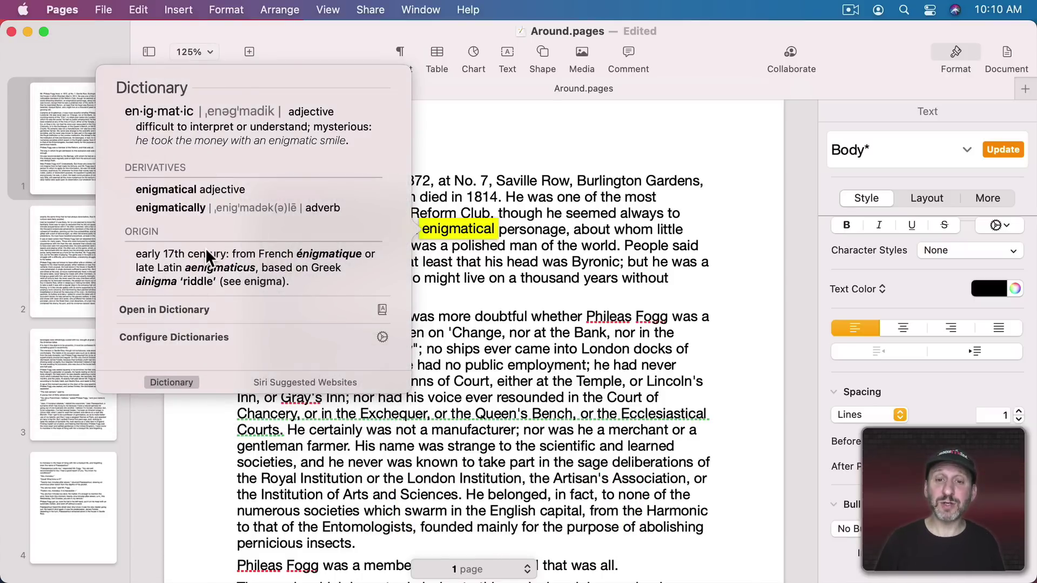
# Step: Look up the definition and synonyms of 'noticeable', then close the popup
pyautogui.doubleClick(270, 216)
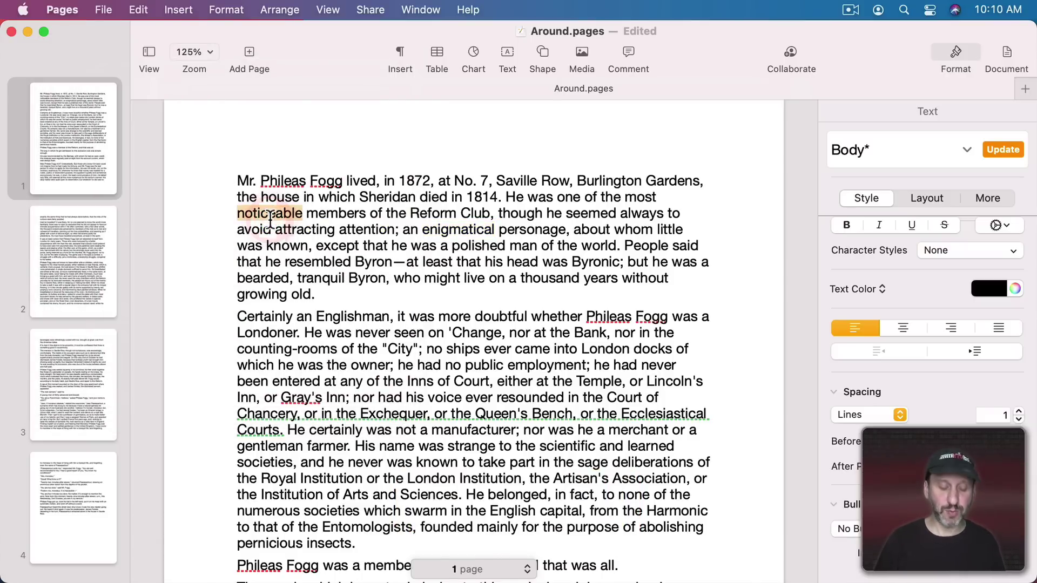
pyautogui.press('ctrl+super+d')
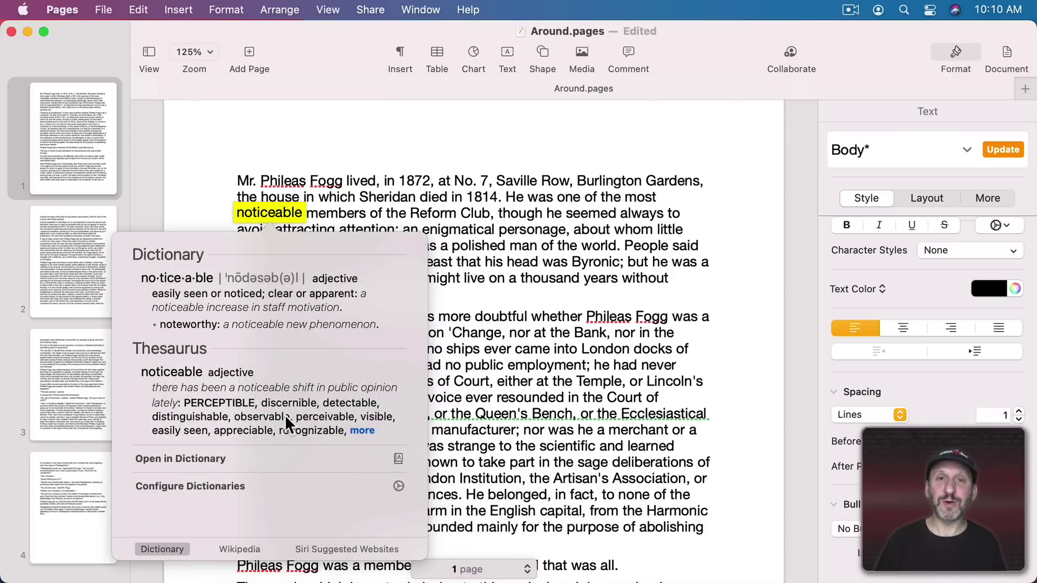
pyautogui.click(405, 221)
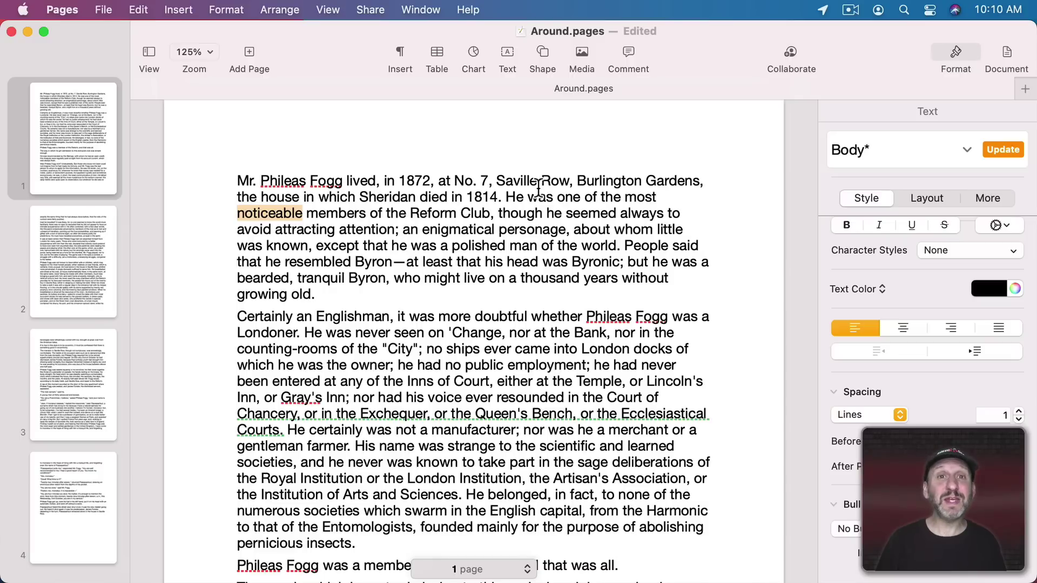
pyautogui.moveTo(509, 183); pyautogui.dragTo(559, 183)
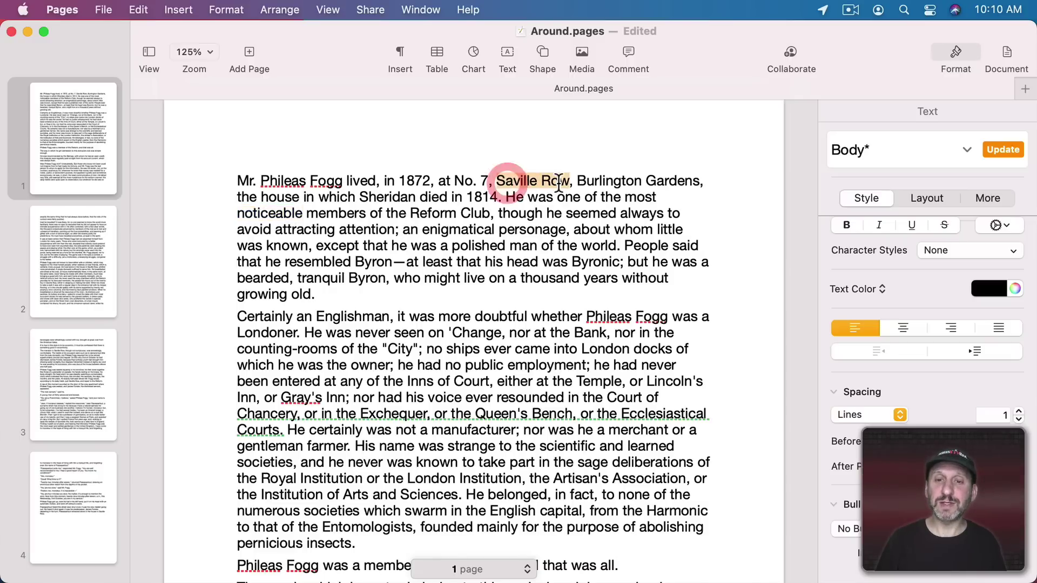
pyautogui.press('ctrl+super')
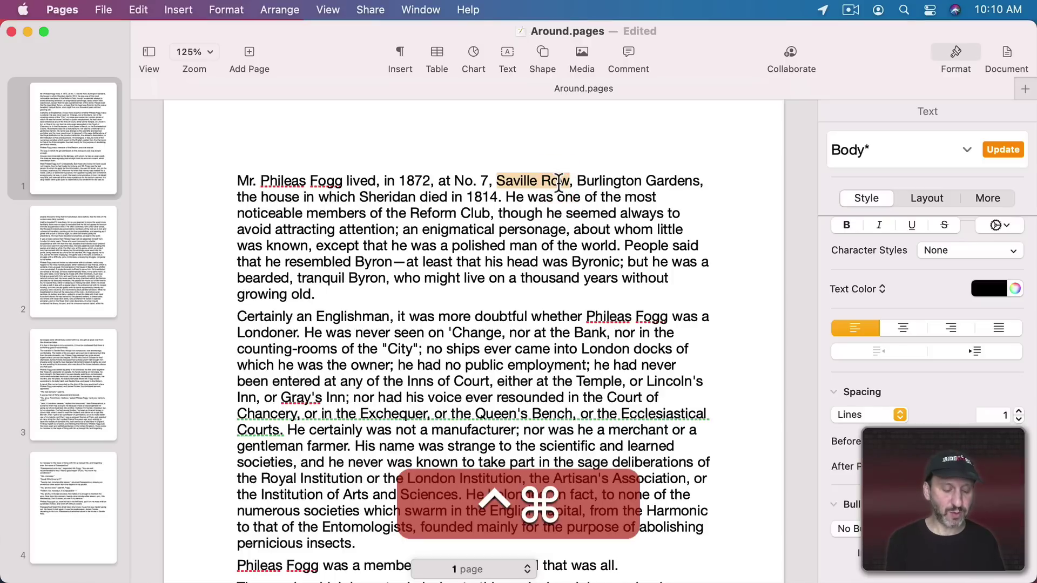
pyautogui.press('ctrl+super+d')
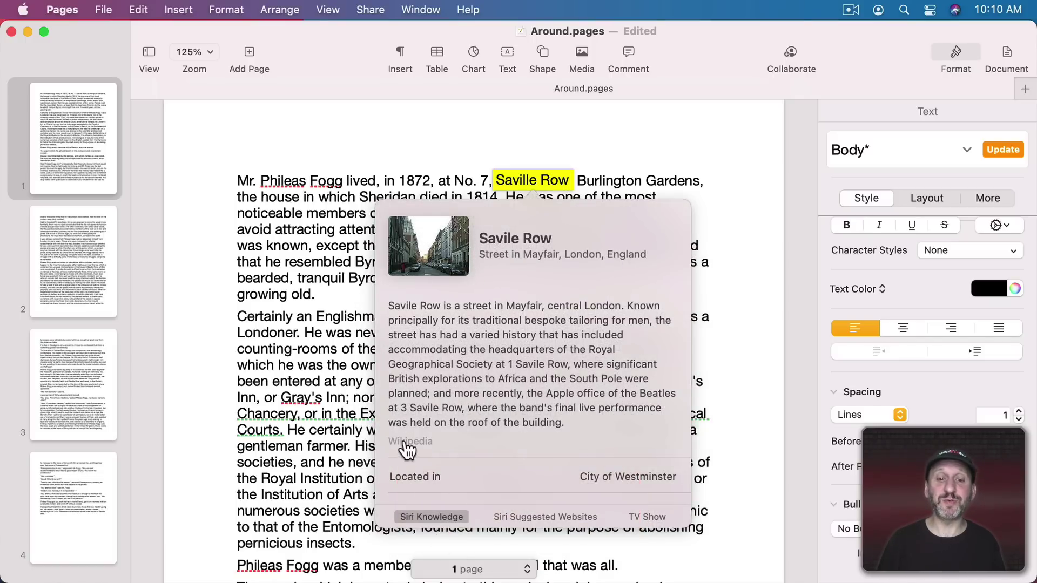
pyautogui.scroll(-2, 451, 342)
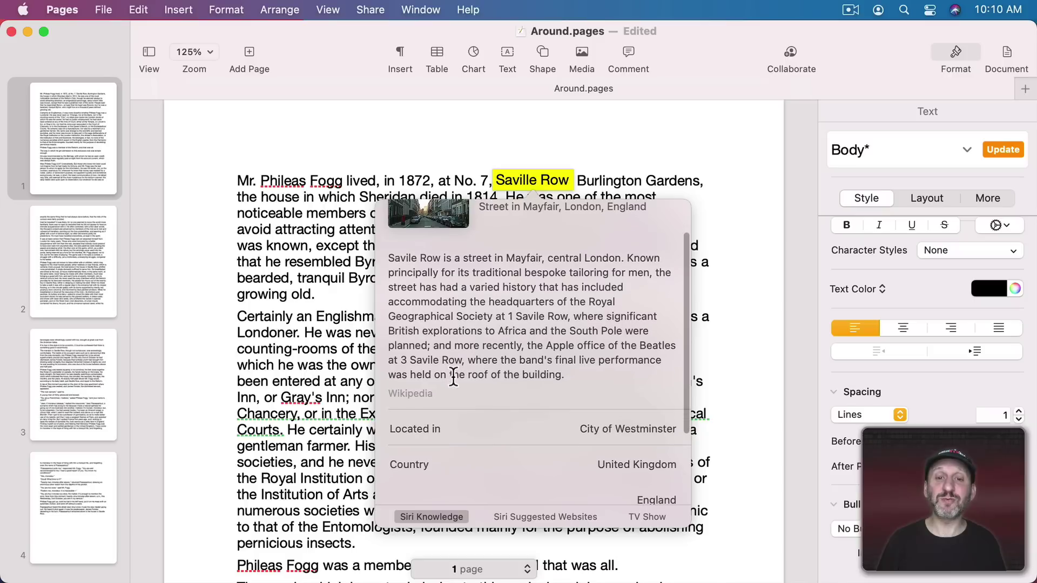
pyautogui.scroll(2, 452, 379)
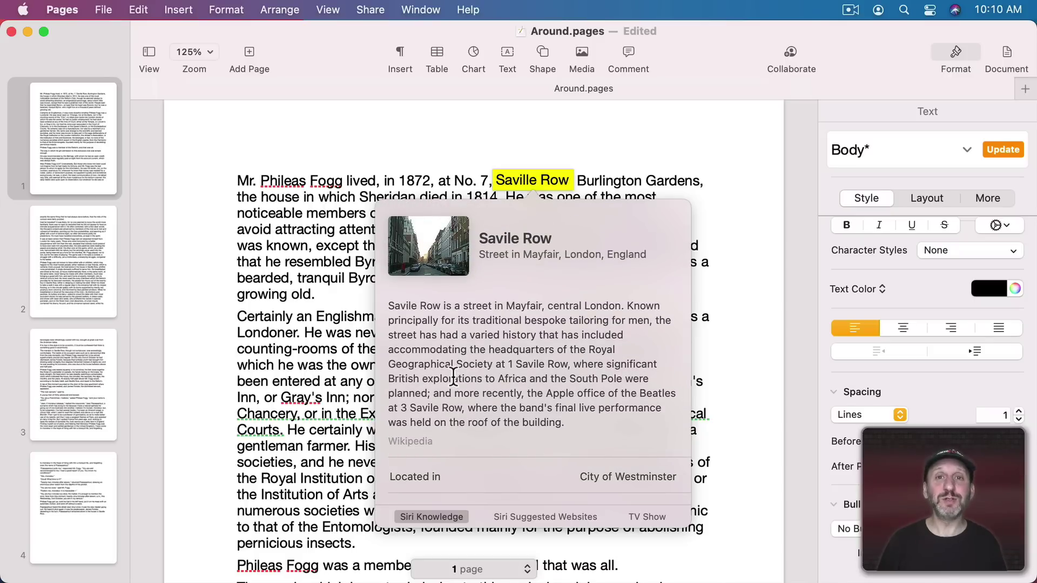
pyautogui.click(374, 179)
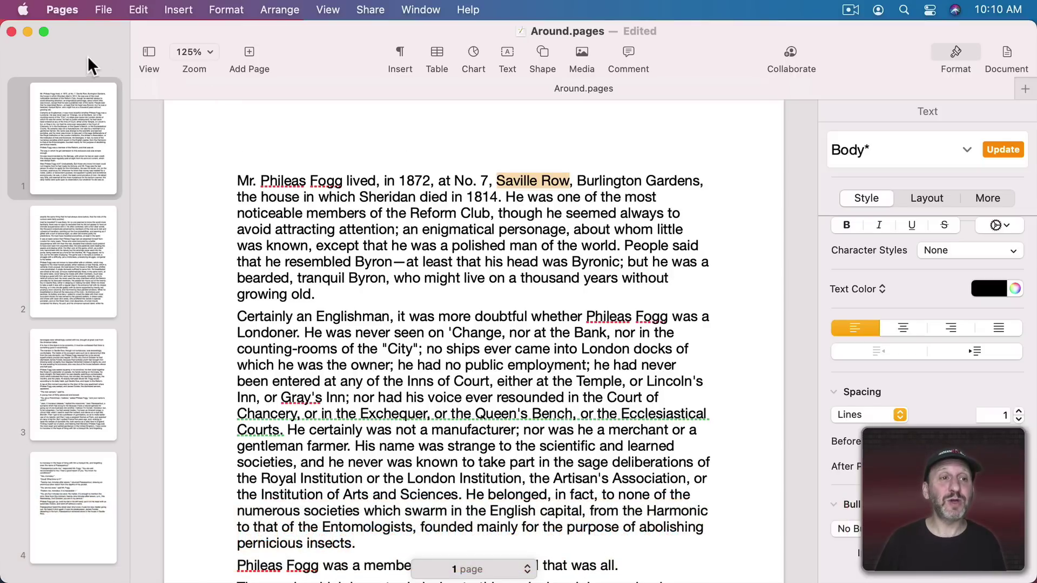
# Step: Go full screen, hide the Format sidebar, choose Document Only and hide the toolbar
pyautogui.click(45, 33)
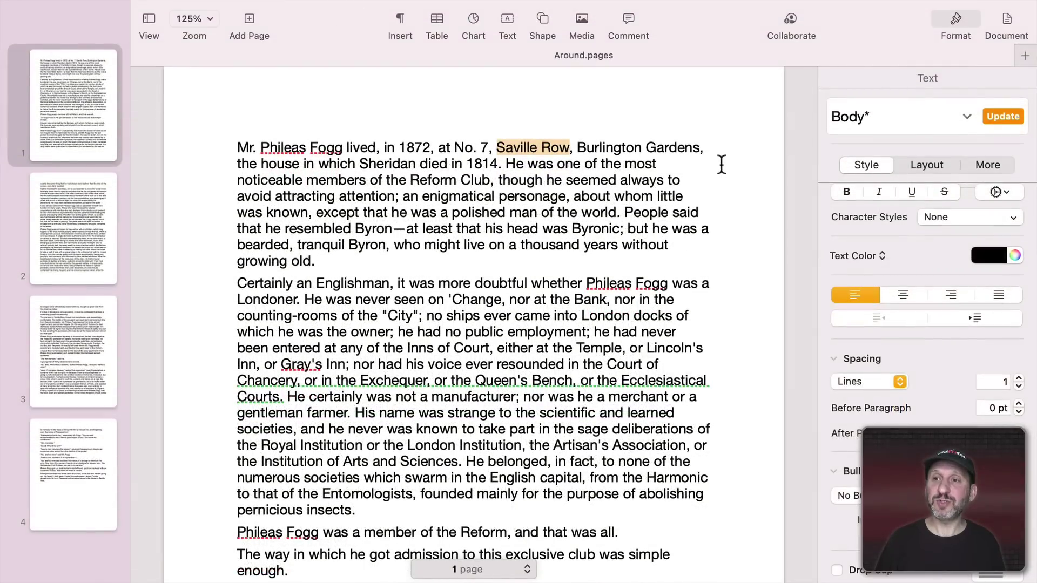
pyautogui.click(942, 42)
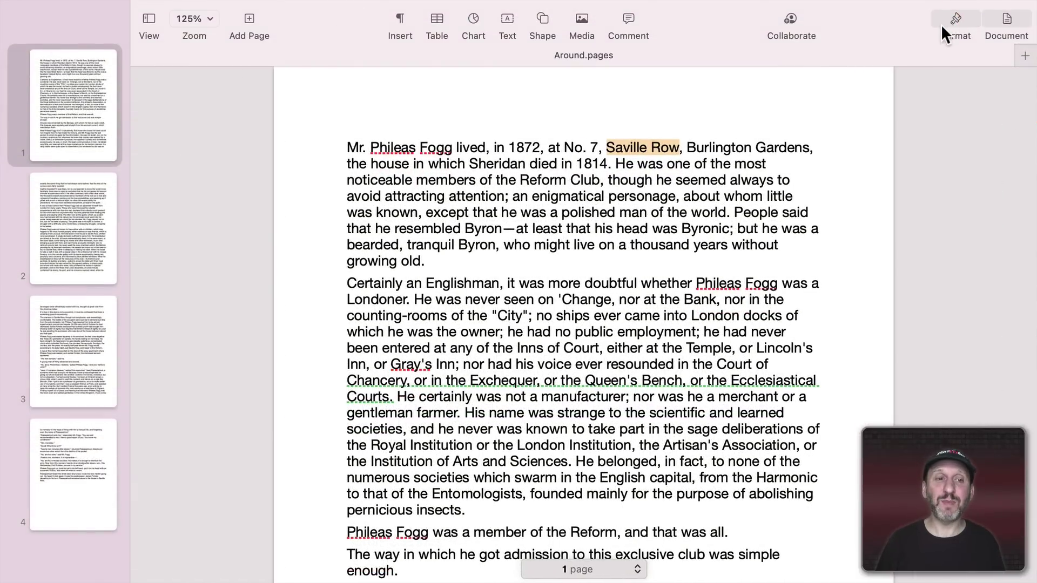
pyautogui.click(148, 18)
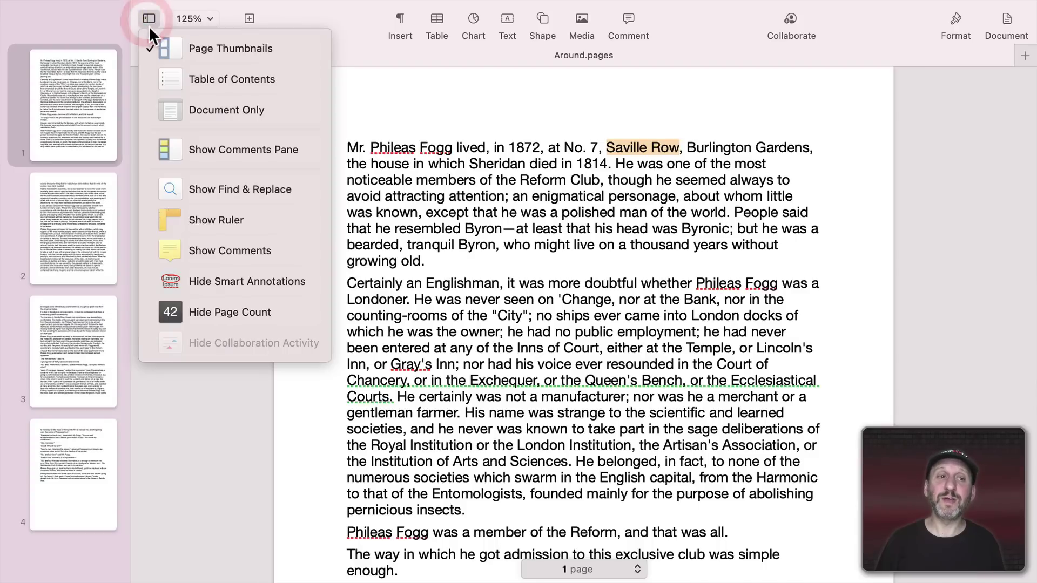
pyautogui.click(185, 105)
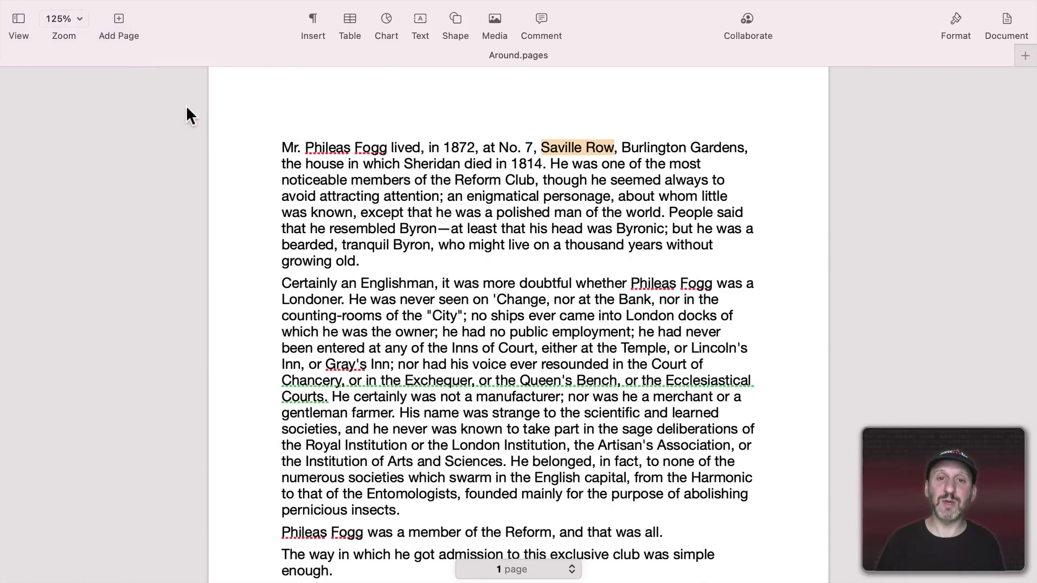
pyautogui.click(316, 9)
pyautogui.scroll(-2, 356, 463)
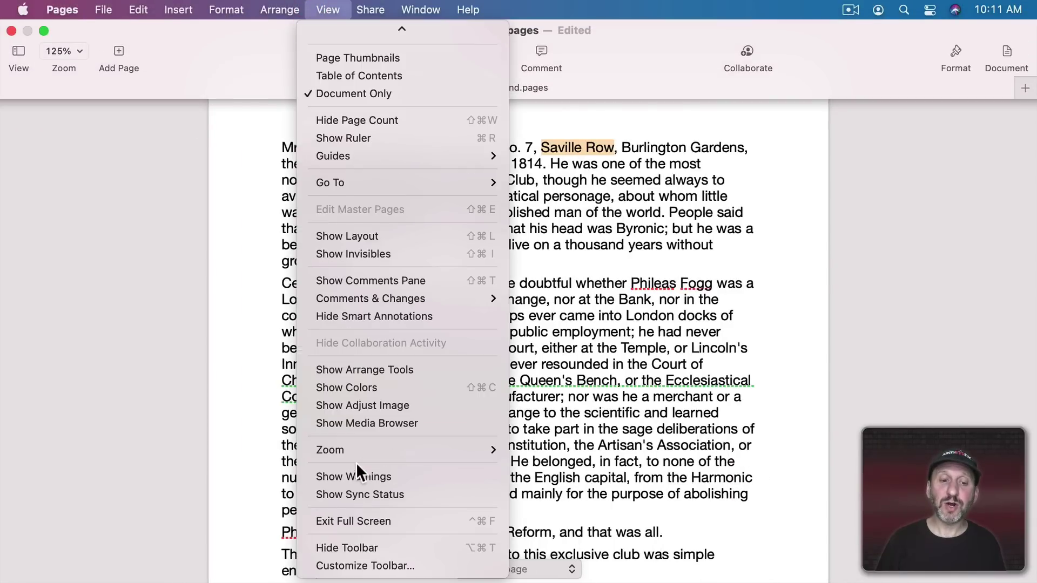
pyautogui.click(352, 548)
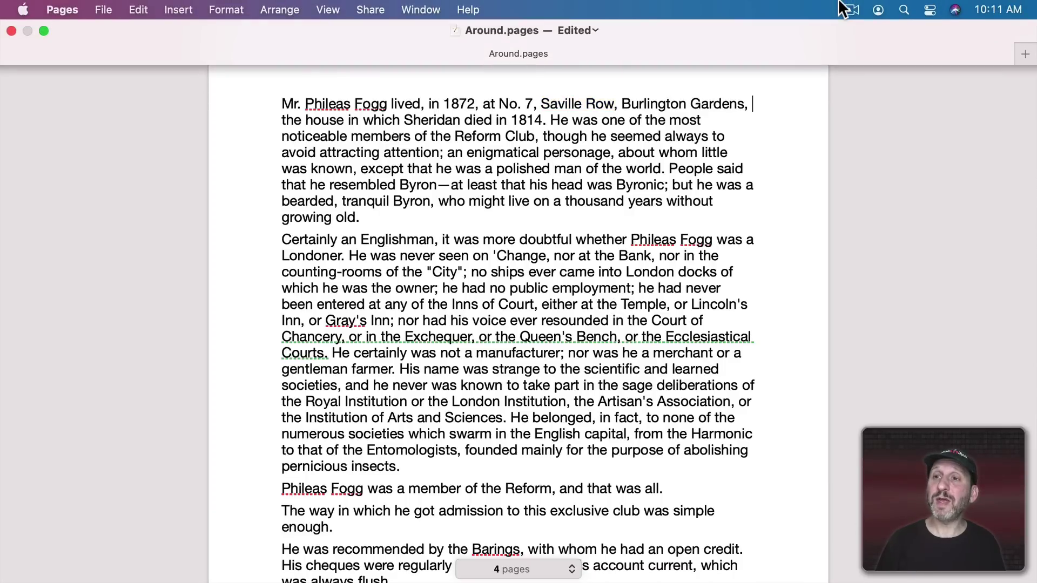
# Step: Switch the system to Dark Mode from Control Center's Display settings, then return to the story
pyautogui.click(925, 13)
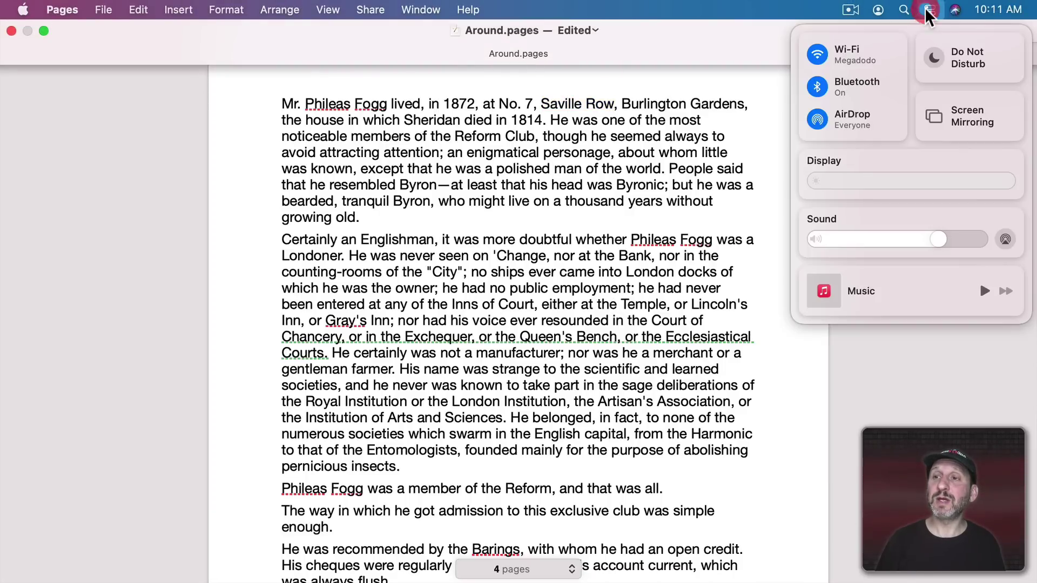
pyautogui.click(1007, 159)
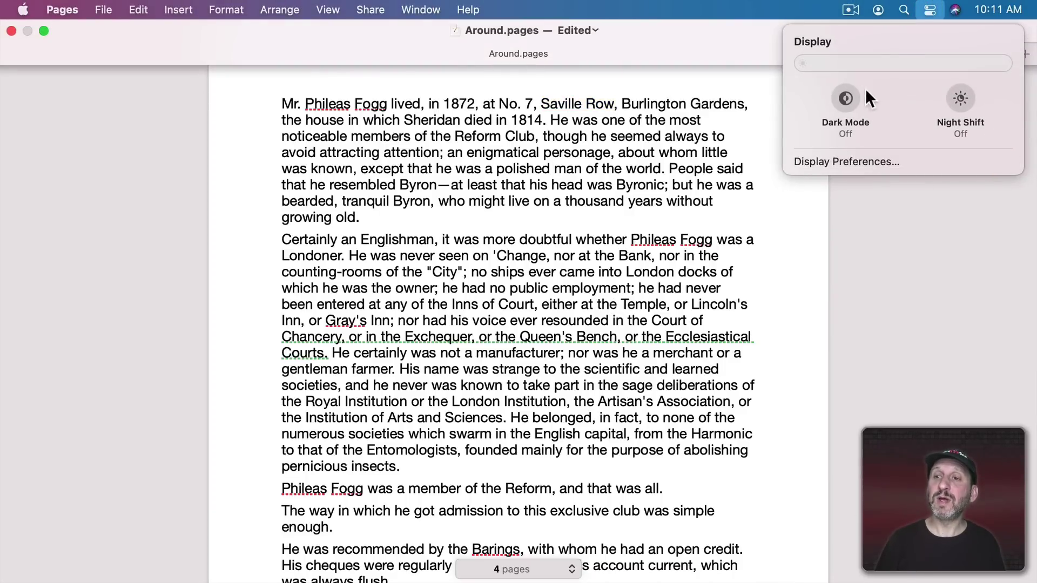
pyautogui.click(846, 98)
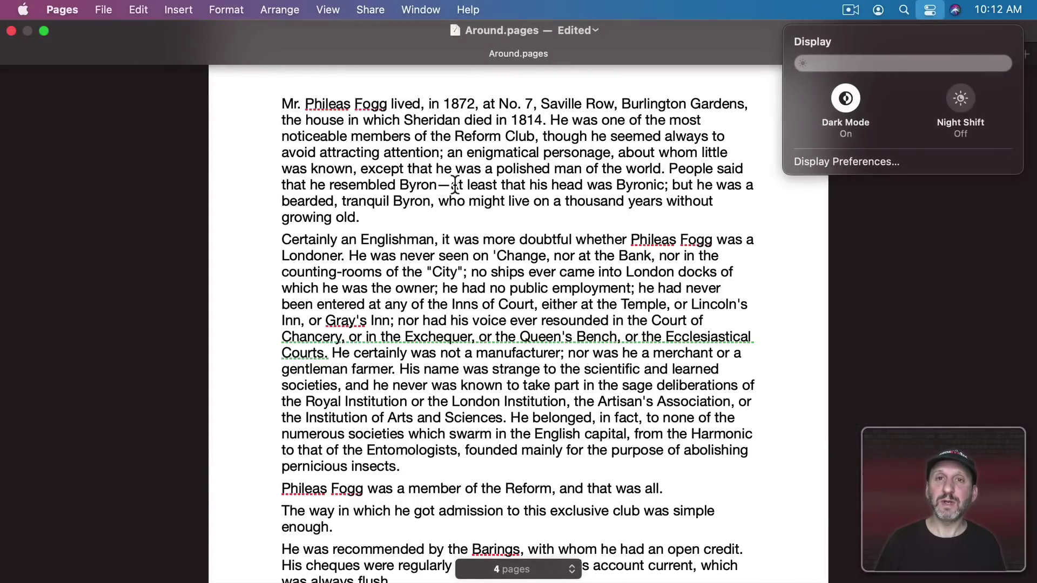
pyautogui.click(353, 135)
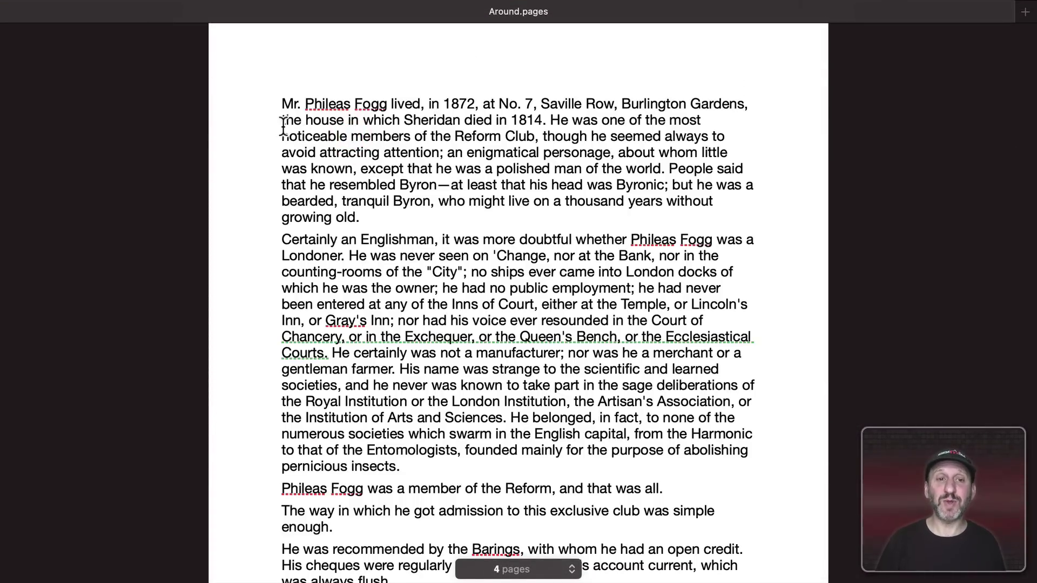
pyautogui.click(539, 152)
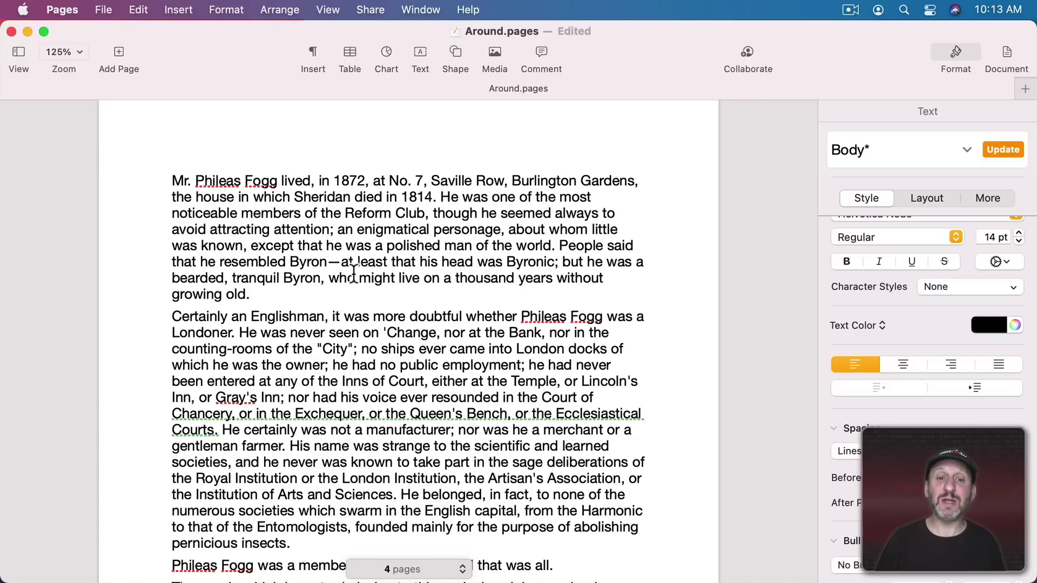
# Step: Comment 'Whatever' on 'who might live on a thousand years' and show the Comments pane
pyautogui.moveTo(335, 279); pyautogui.dragTo(533, 278)
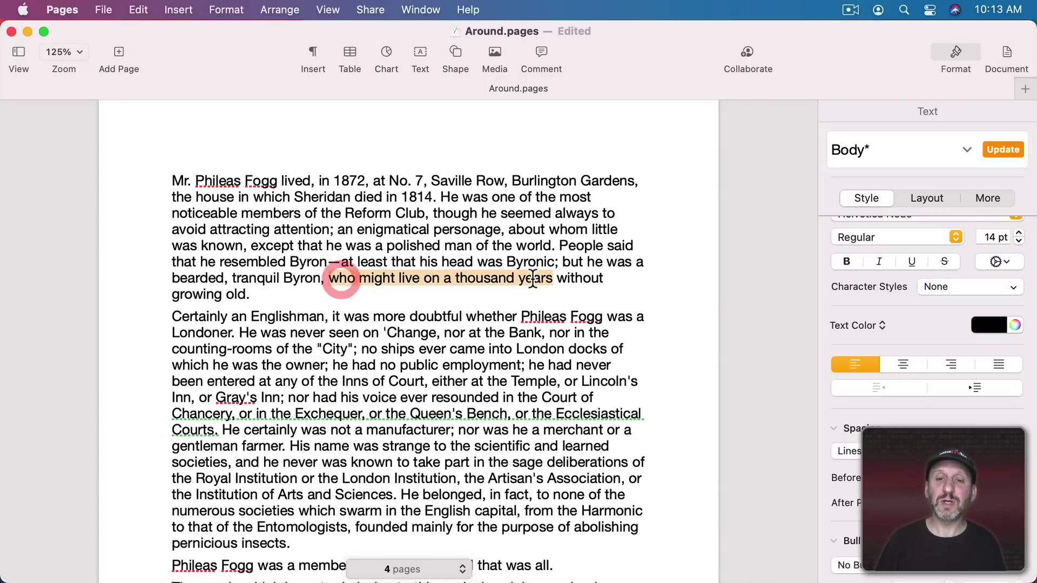
pyautogui.click(541, 59)
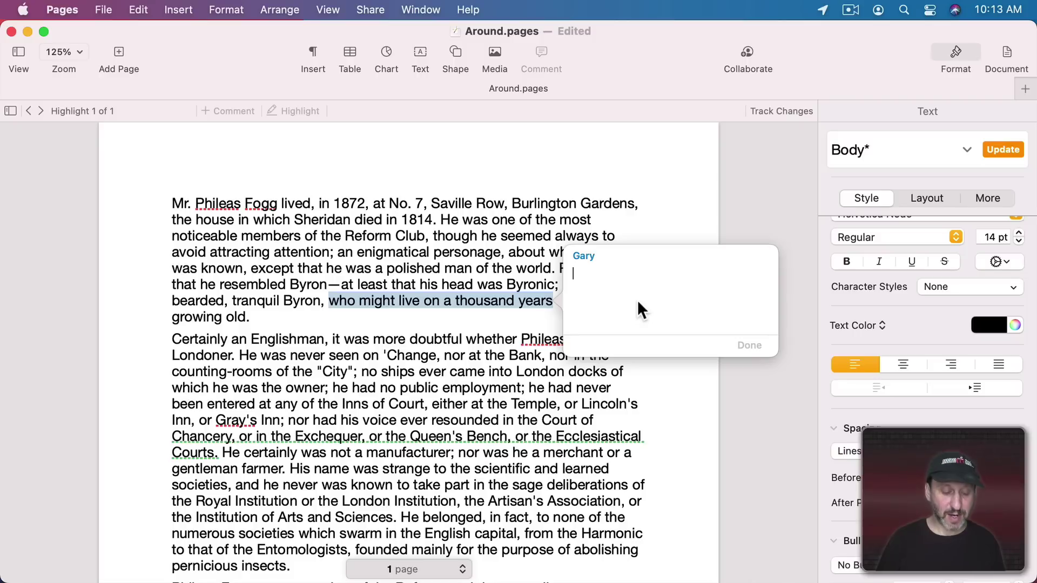
pyautogui.write('Whatever')
pyautogui.click(749, 346)
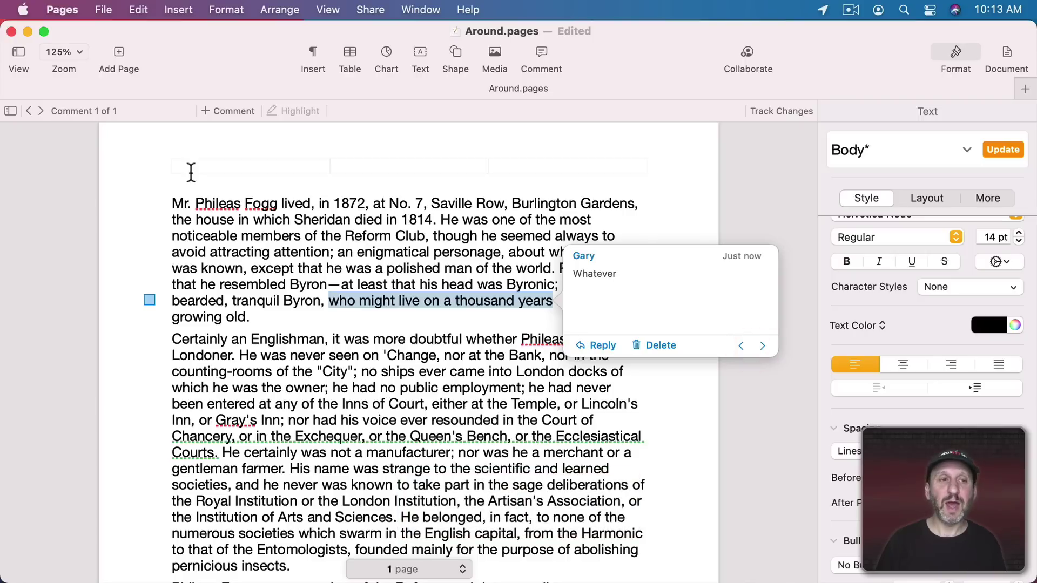
pyautogui.click(17, 58)
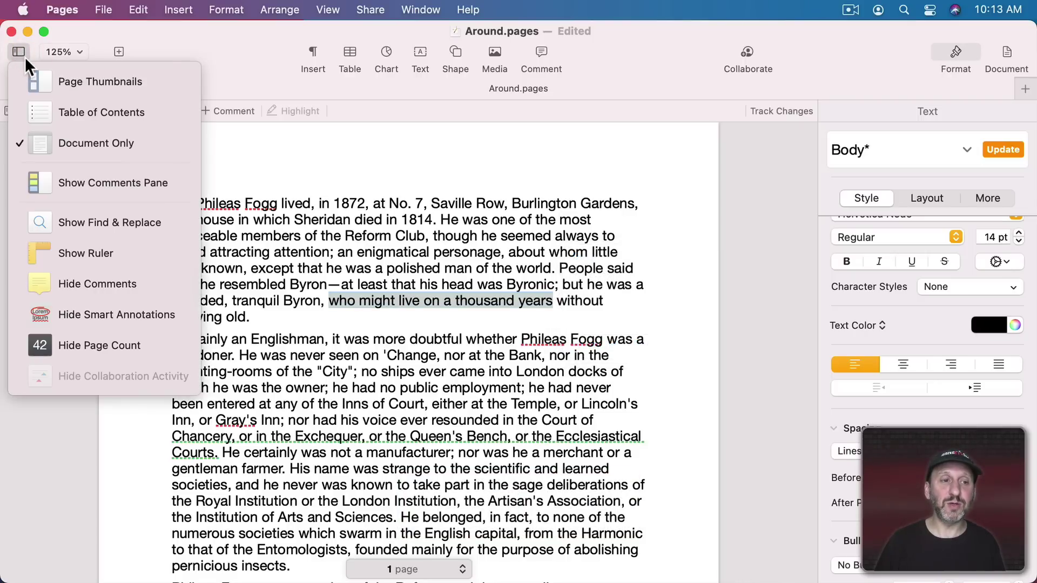
pyautogui.click(73, 183)
pyautogui.click(34, 175)
pyautogui.scroll(-3, 283, 325)
pyautogui.scroll(-5, 282, 324)
pyautogui.scroll(-3, 282, 325)
pyautogui.scroll(3, 370, 261)
pyautogui.scroll(7, 370, 262)
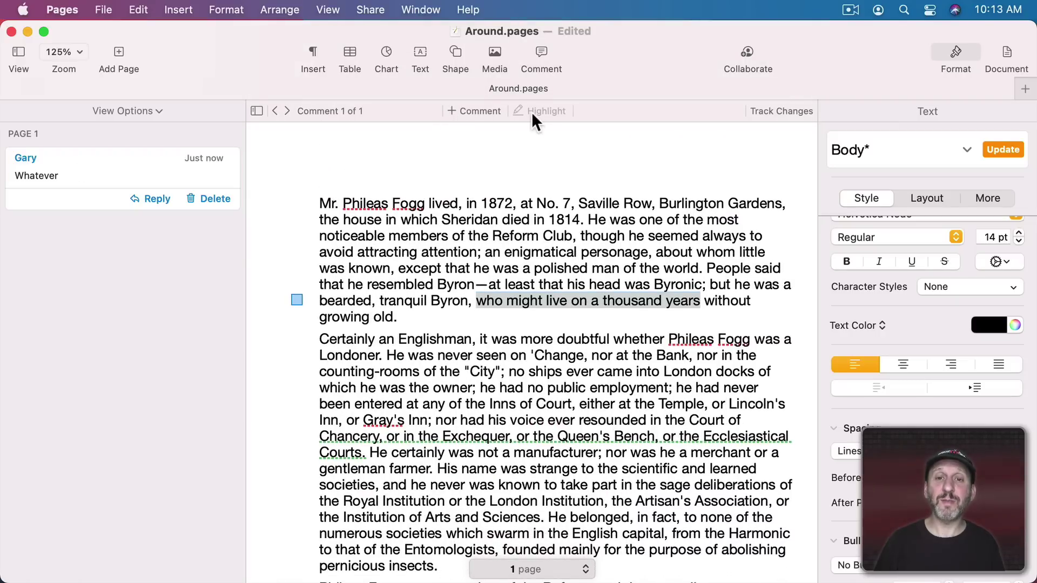
# Step: Highlight 'enigmatical personage', which adds a second, empty comment
pyautogui.moveTo(519, 252); pyautogui.dragTo(595, 252)
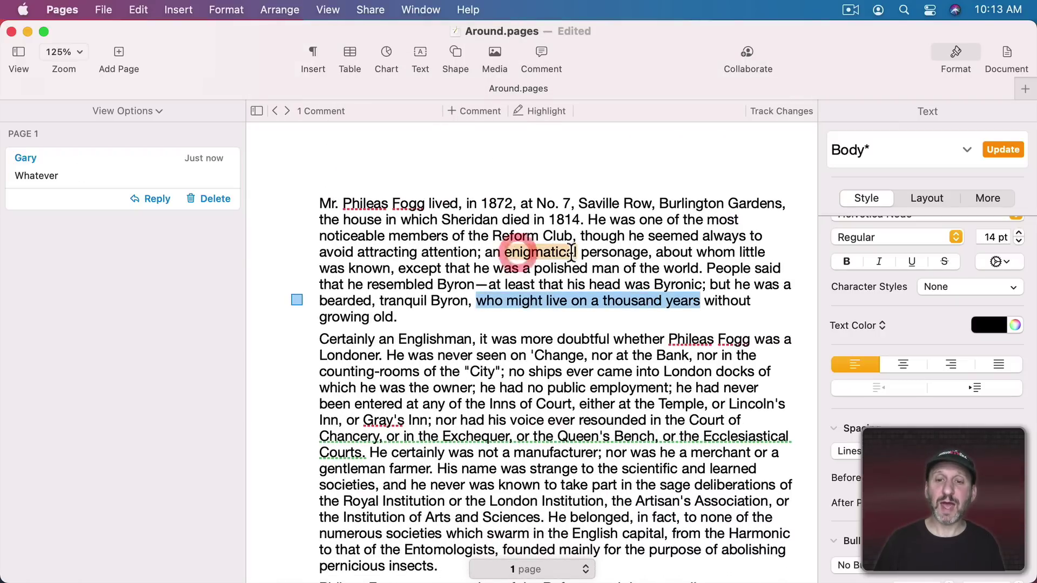
pyautogui.click(540, 114)
pyautogui.click(233, 276)
pyautogui.click(93, 190)
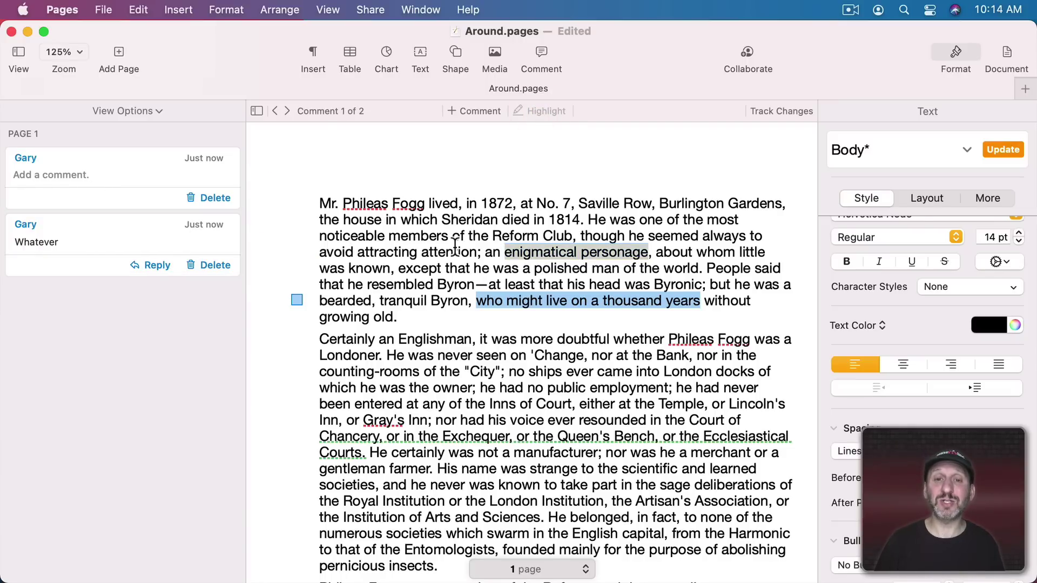
pyautogui.click(444, 372)
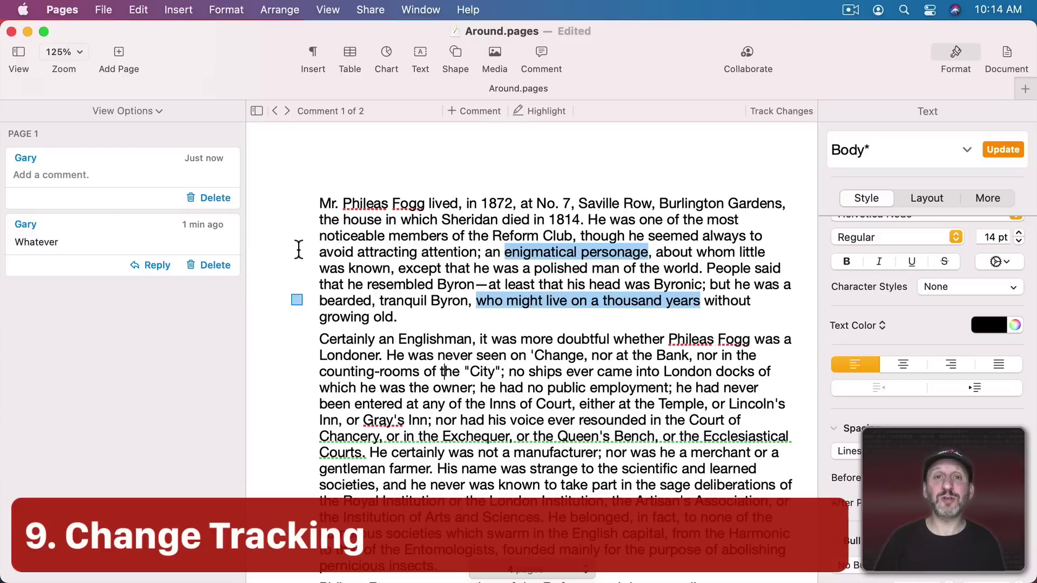
# Step: Turn on Track Changes from the Edit menu
pyautogui.click(774, 114)
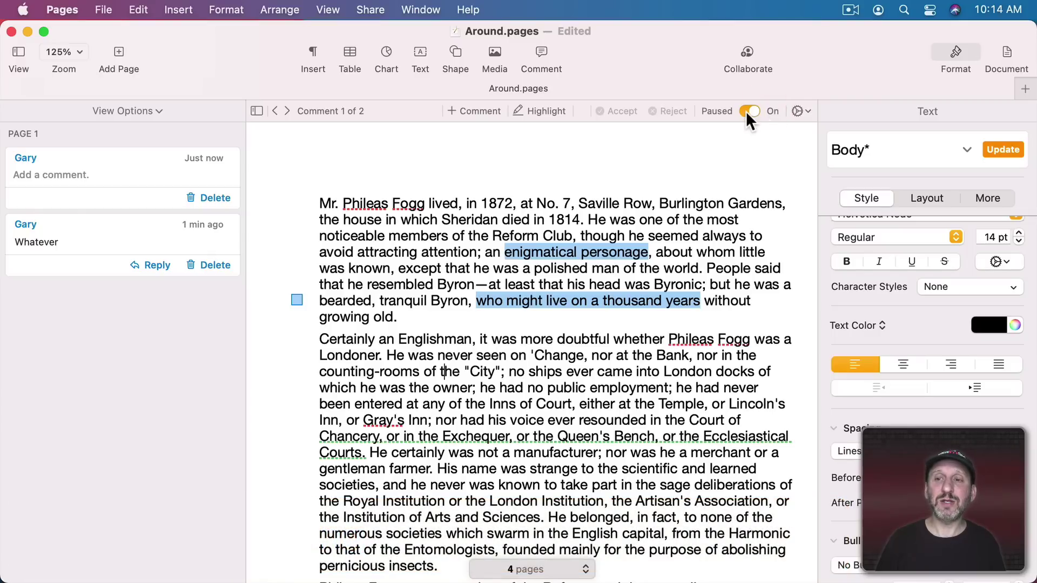
pyautogui.click(800, 111)
pyautogui.click(846, 261)
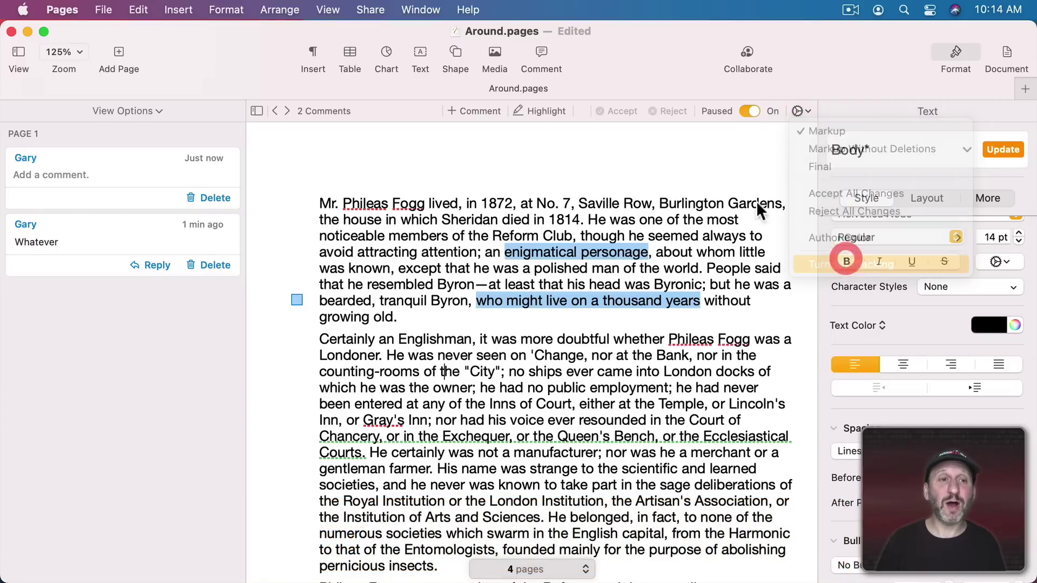
pyautogui.click(138, 9)
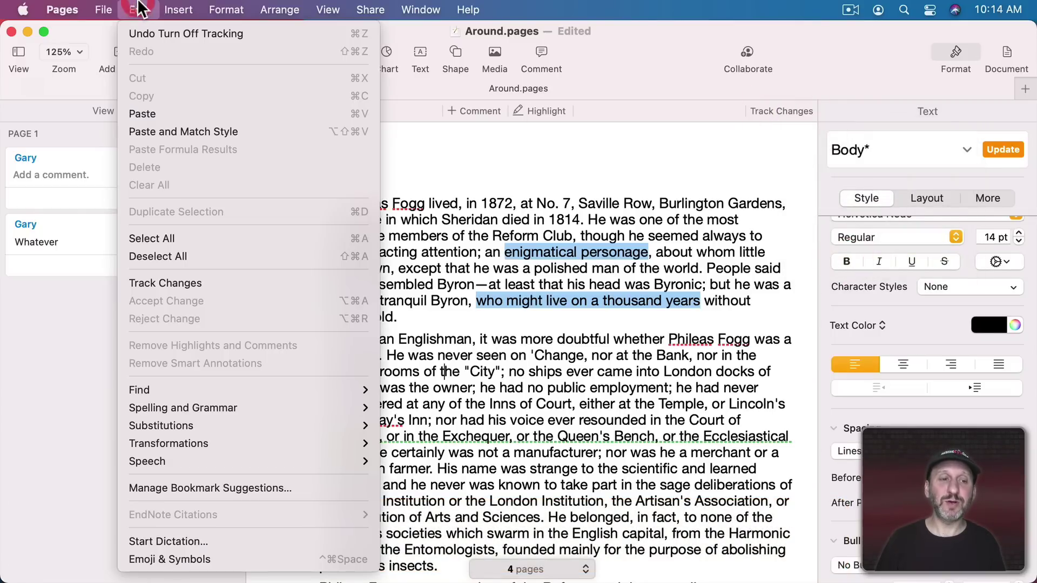
pyautogui.click(182, 283)
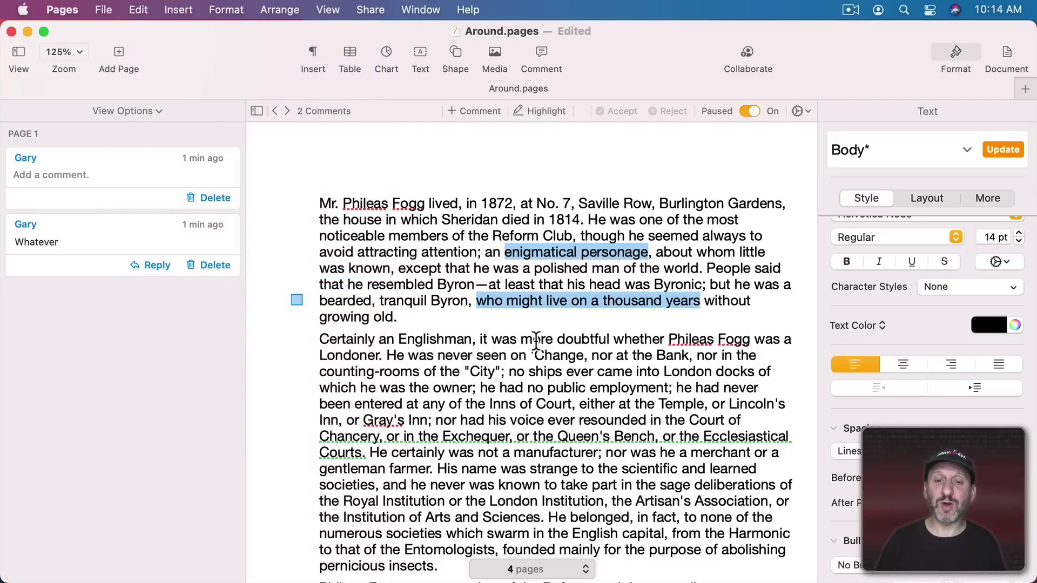
# Step: Delete 'doubtful' as a tracked change, then reject the deletion to restore it
pyautogui.doubleClick(575, 339)
pyautogui.press('BackSpace')
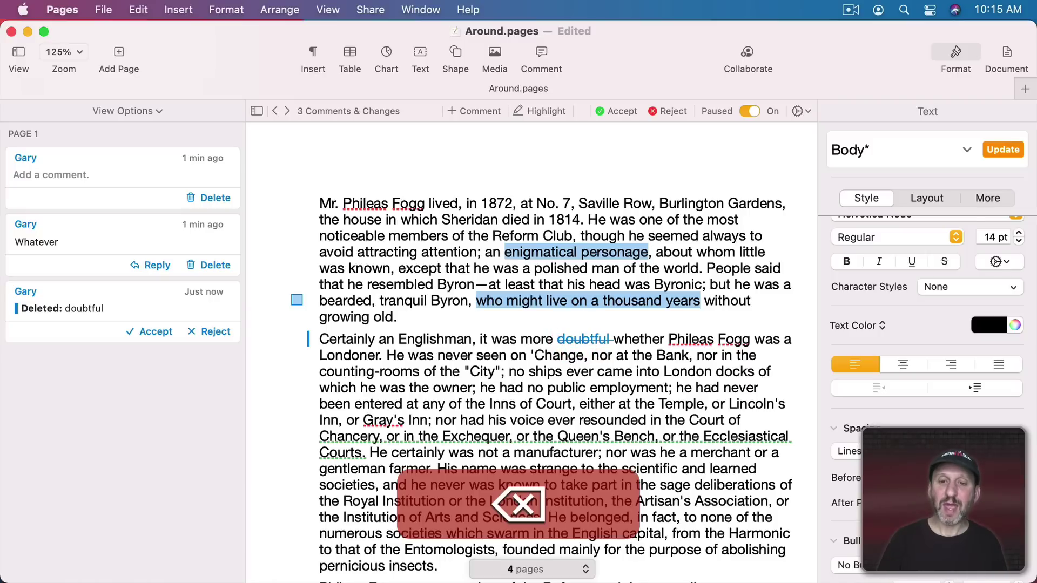
pyautogui.click(163, 337)
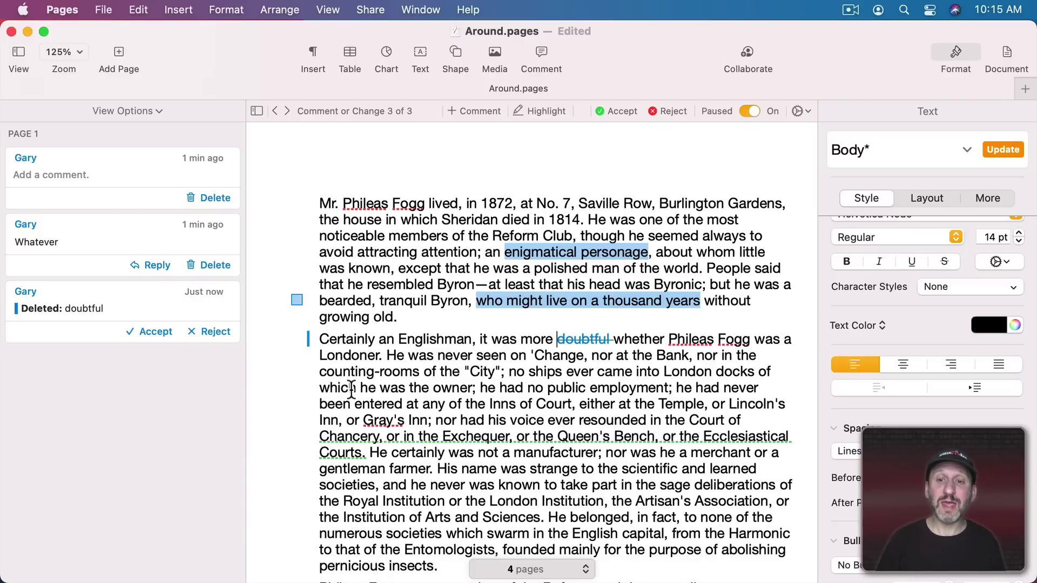
pyautogui.click(352, 389)
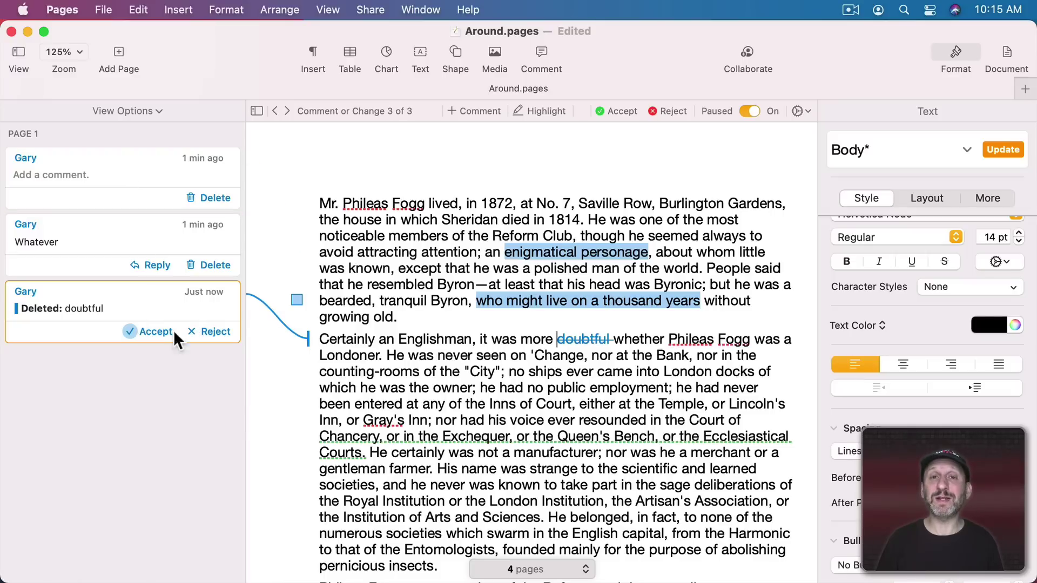
pyautogui.click(210, 331)
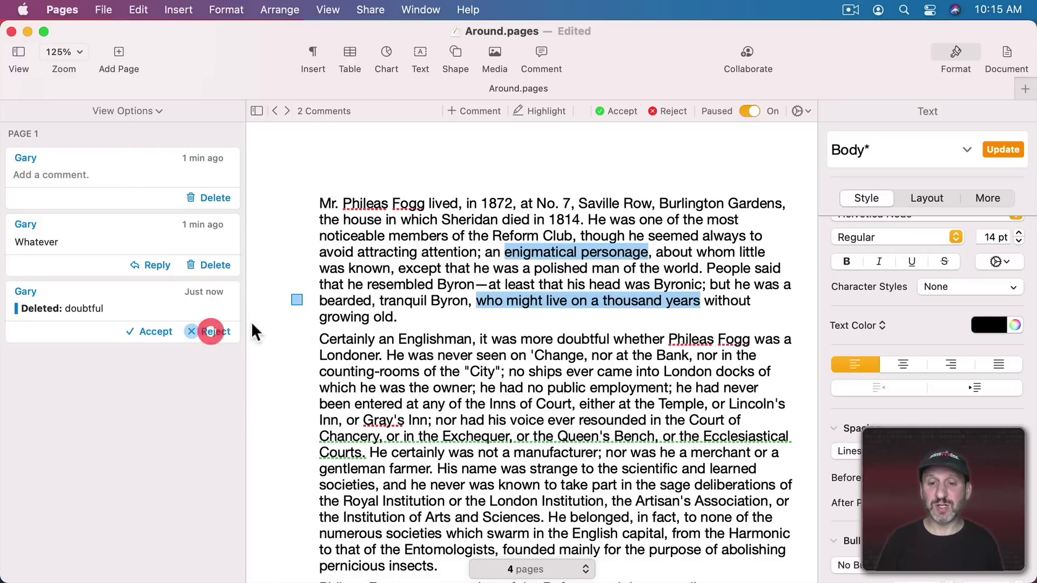
pyautogui.doubleClick(567, 340)
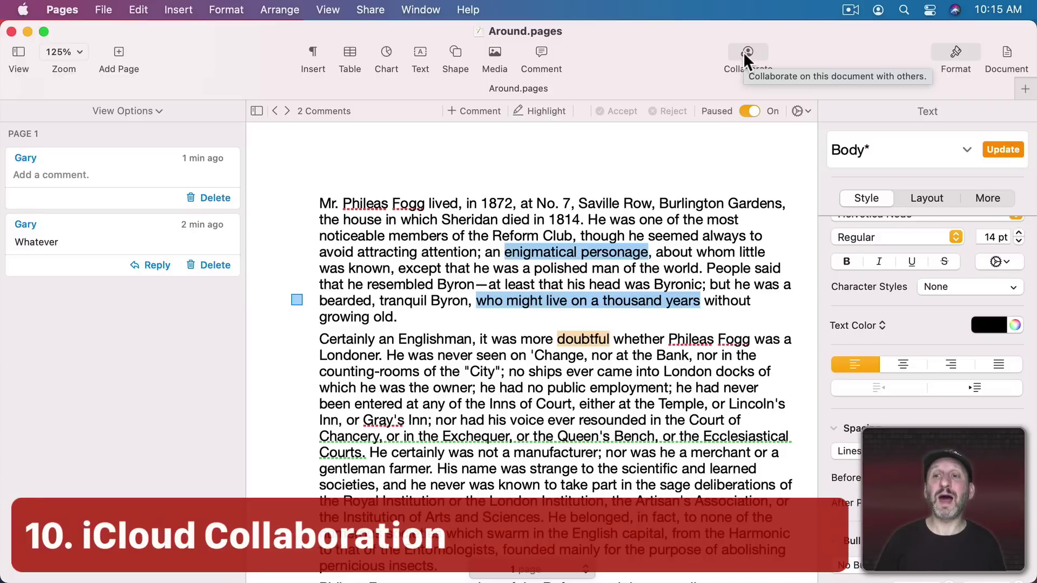
pyautogui.click(747, 55)
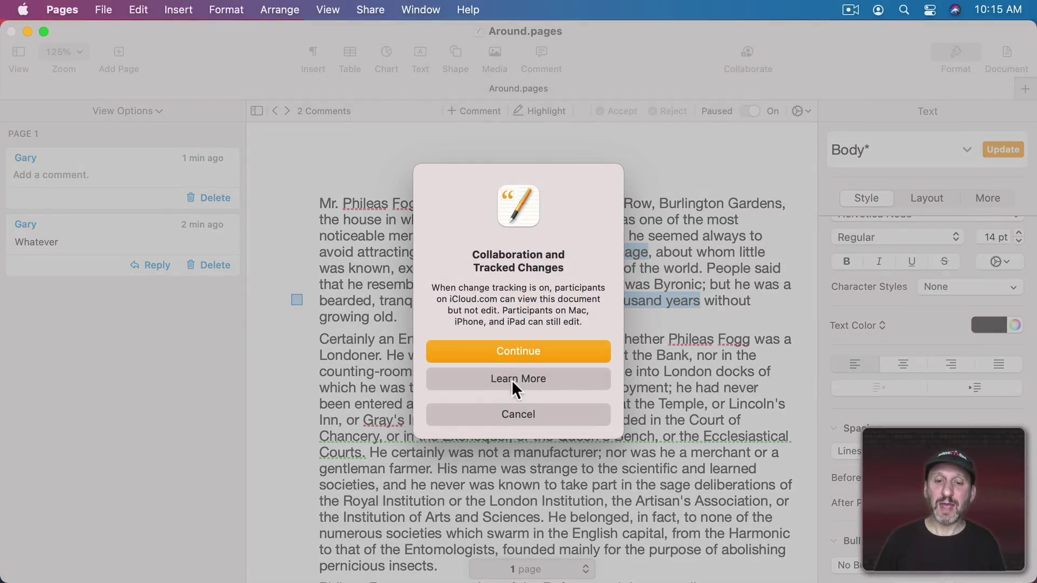
pyautogui.click(516, 350)
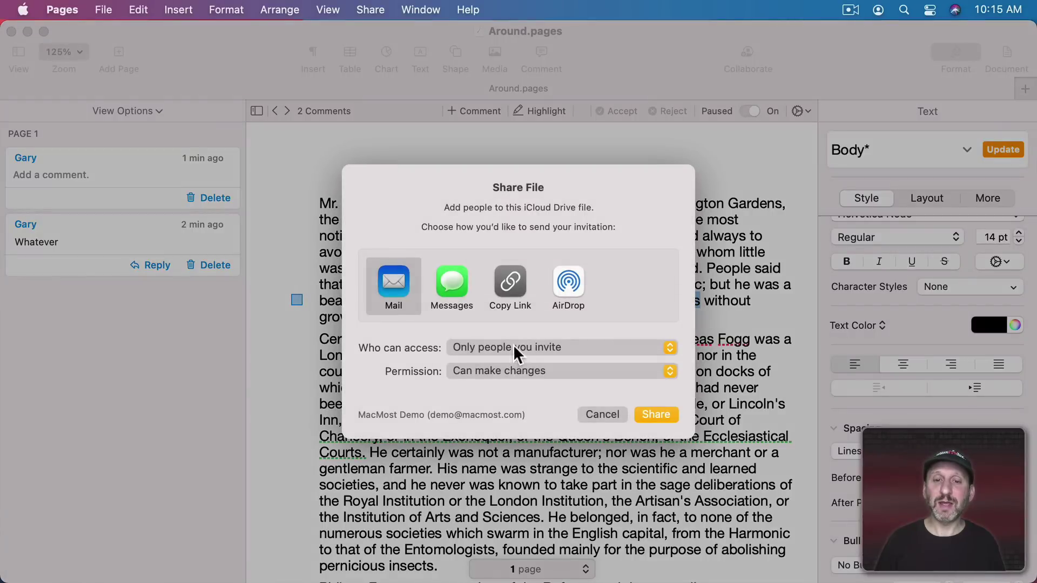
pyautogui.click(515, 352)
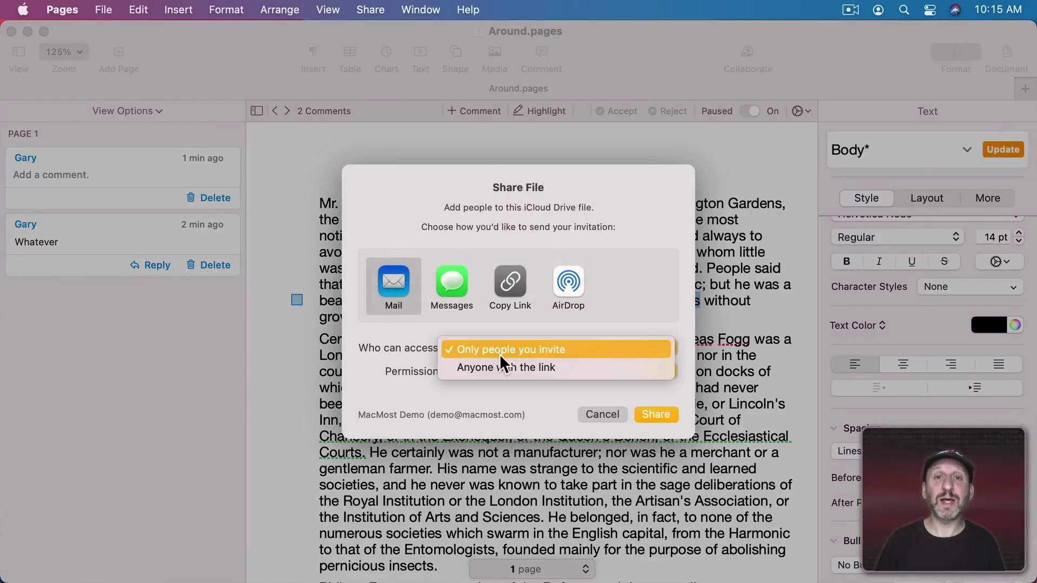
pyautogui.click(486, 340)
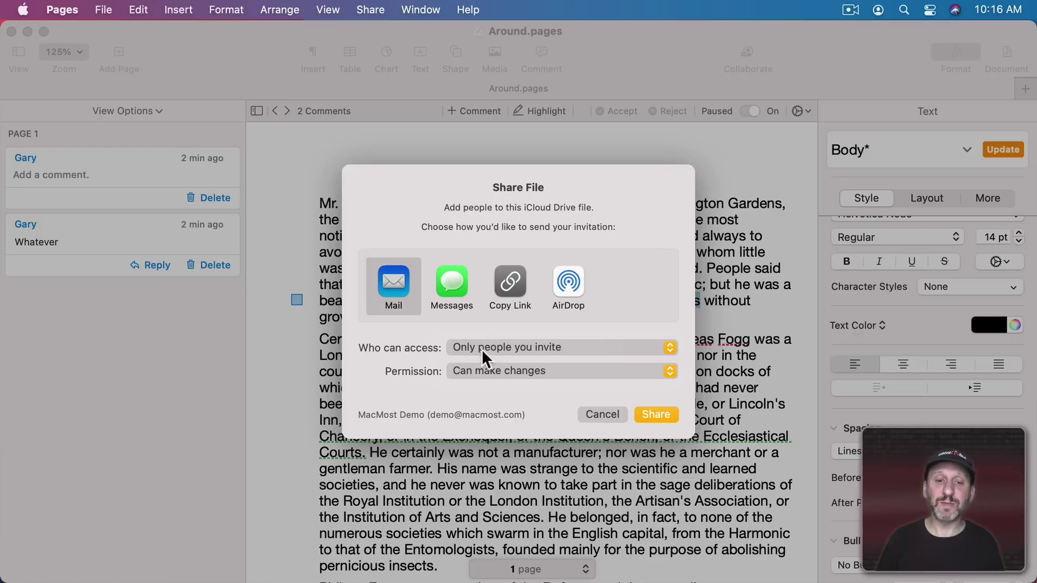
pyautogui.click(488, 371)
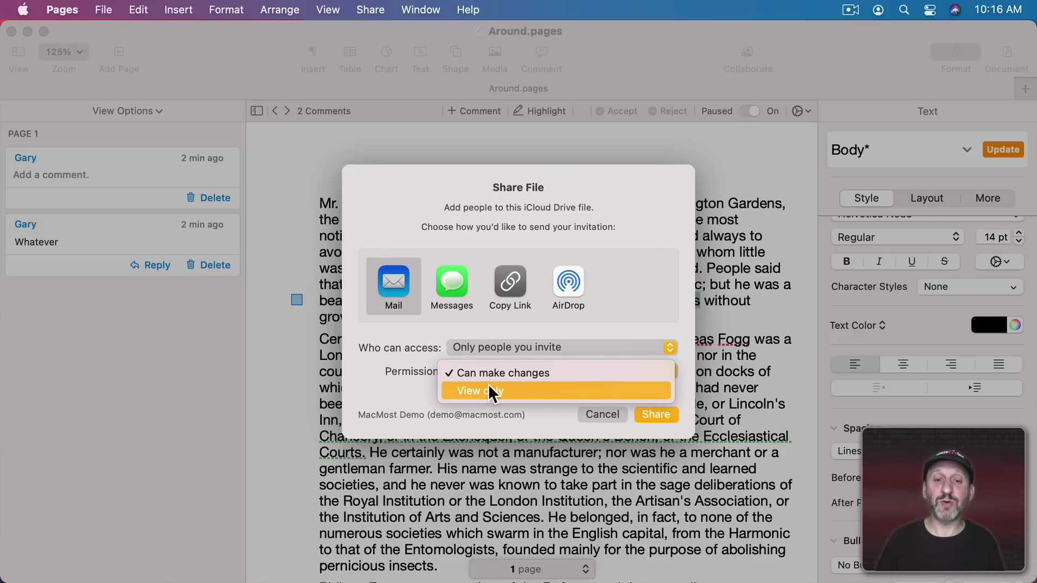
pyautogui.click(395, 381)
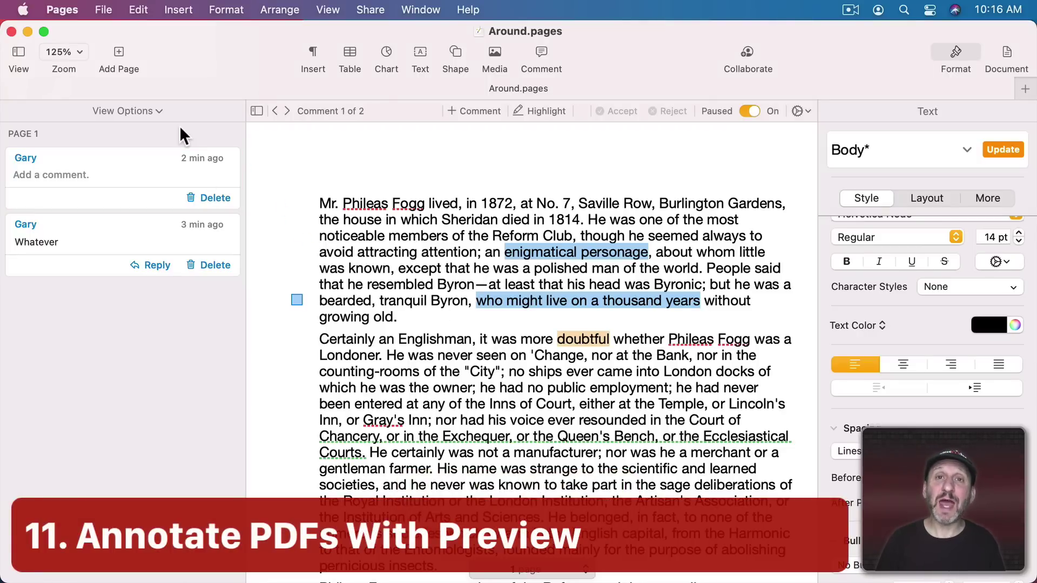
# Step: Hide Pages and open Around.pdf from the desktop in Preview
pyautogui.click(103, 10)
pyautogui.moveTo(119, 203)
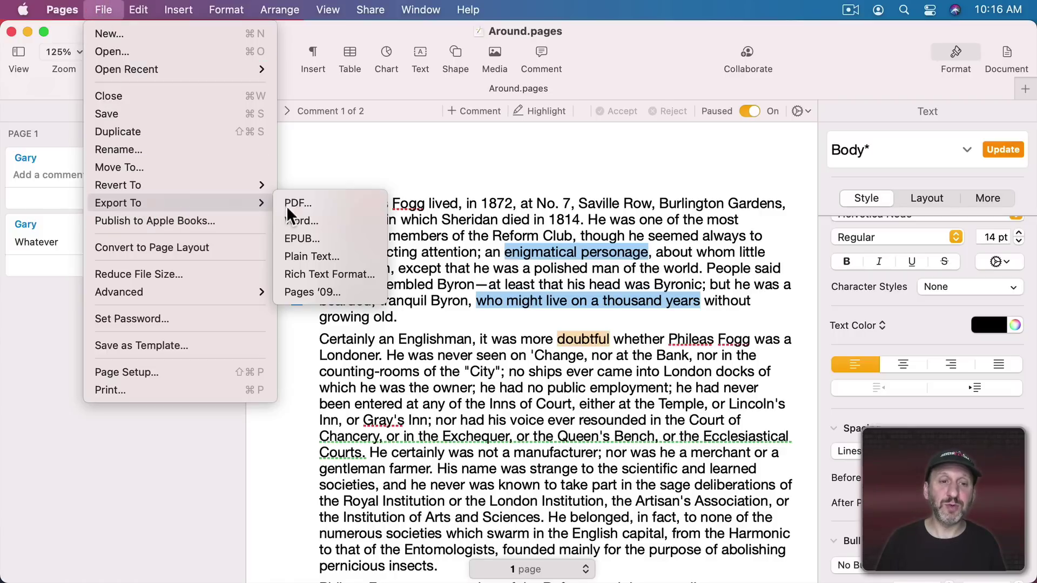
pyautogui.click(297, 203)
pyautogui.press('super+h')
pyautogui.click(990, 141)
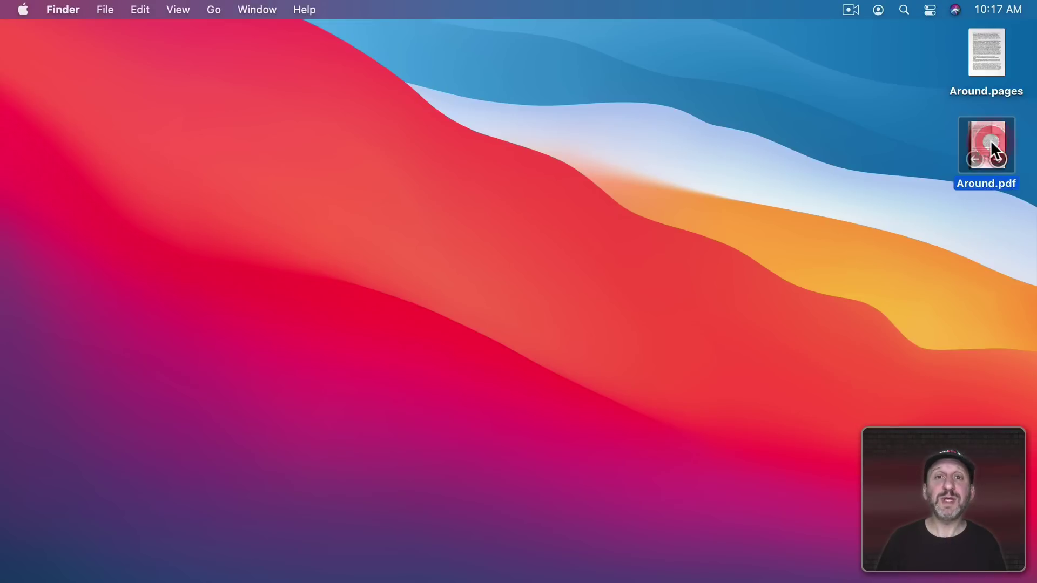
pyautogui.doubleClick(990, 140)
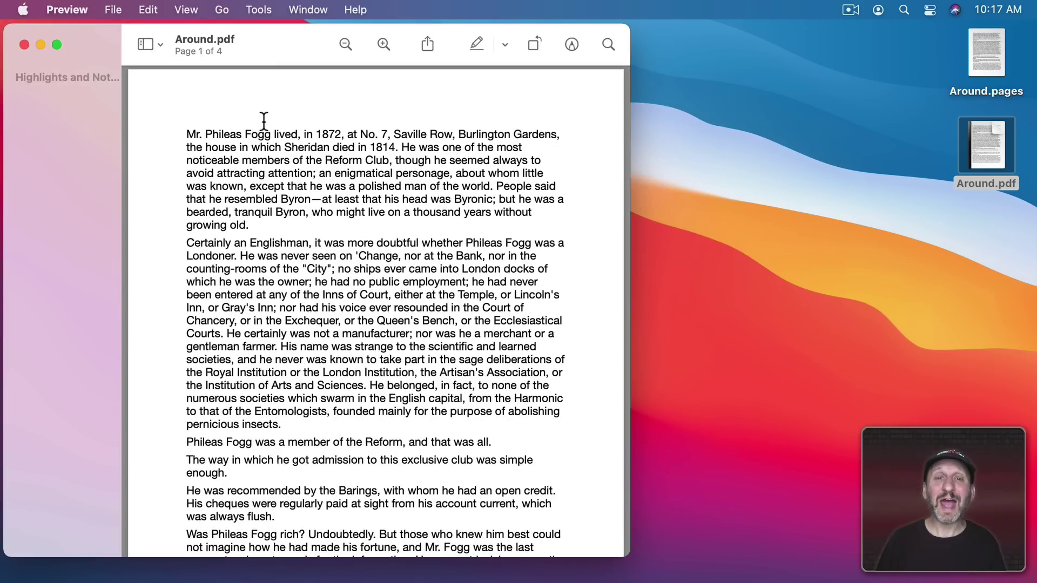
# Step: Highlight 'enigmatical' in the first paragraph with the Markup tools
pyautogui.click(571, 45)
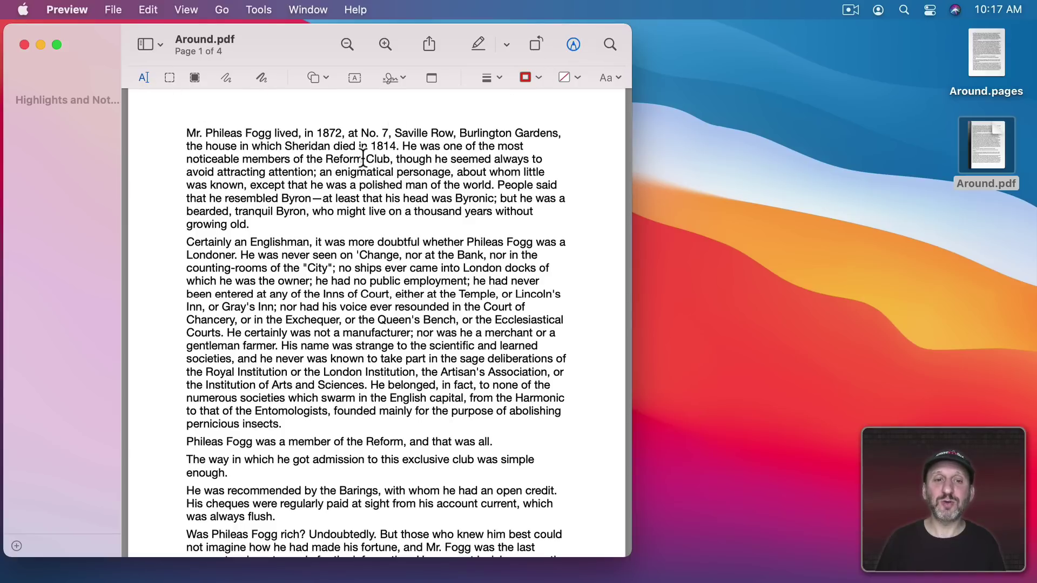
pyautogui.moveTo(336, 172); pyautogui.dragTo(394, 172)
pyautogui.click(478, 45)
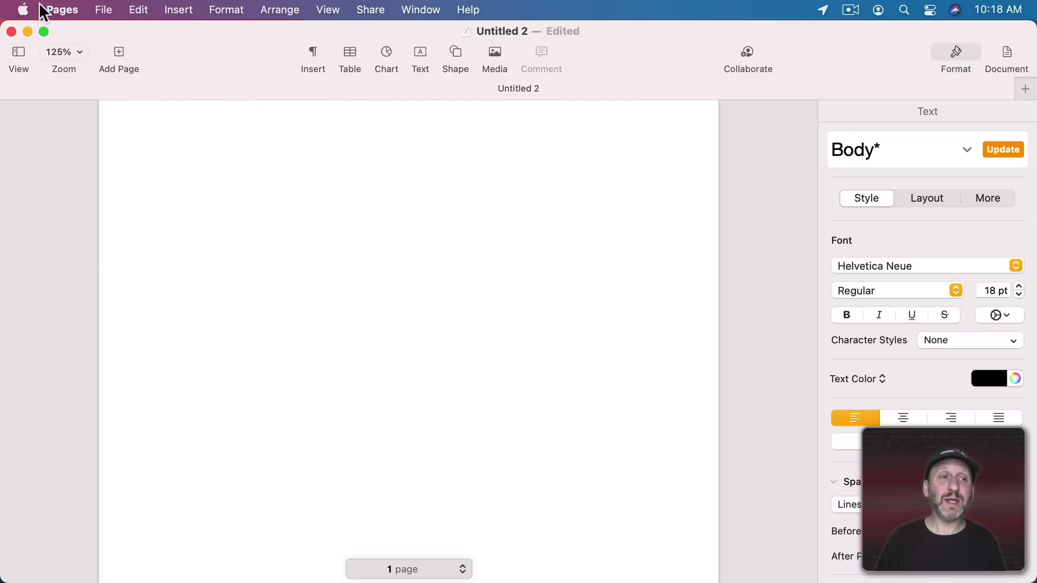
# Step: Switch Dictation on in System Preferences' Keyboard > Dictation settings and confirm
pyautogui.click(25, 10)
pyautogui.click(44, 59)
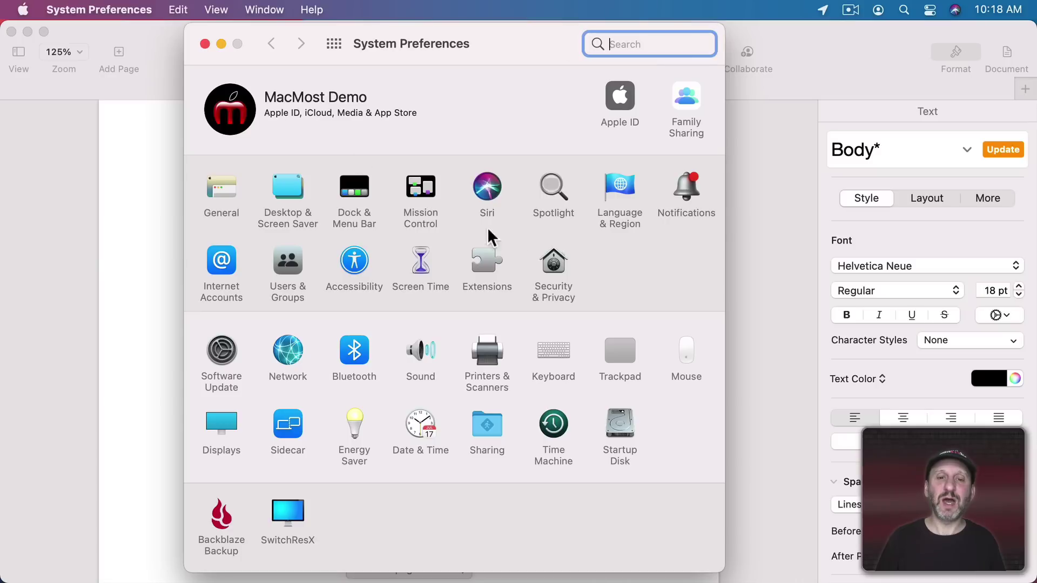
pyautogui.click(546, 346)
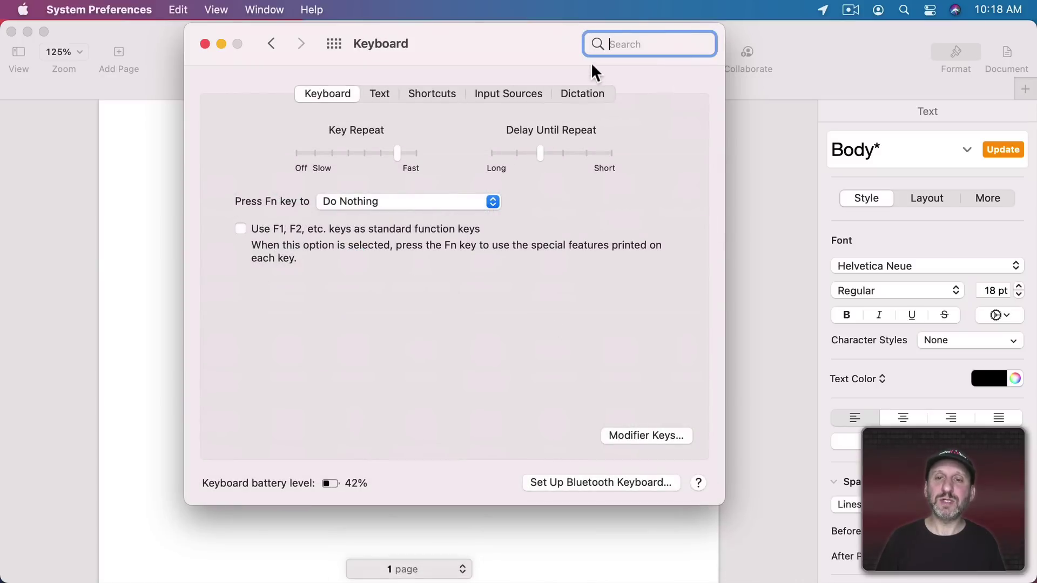
pyautogui.click(581, 93)
pyautogui.click(460, 172)
pyautogui.click(580, 303)
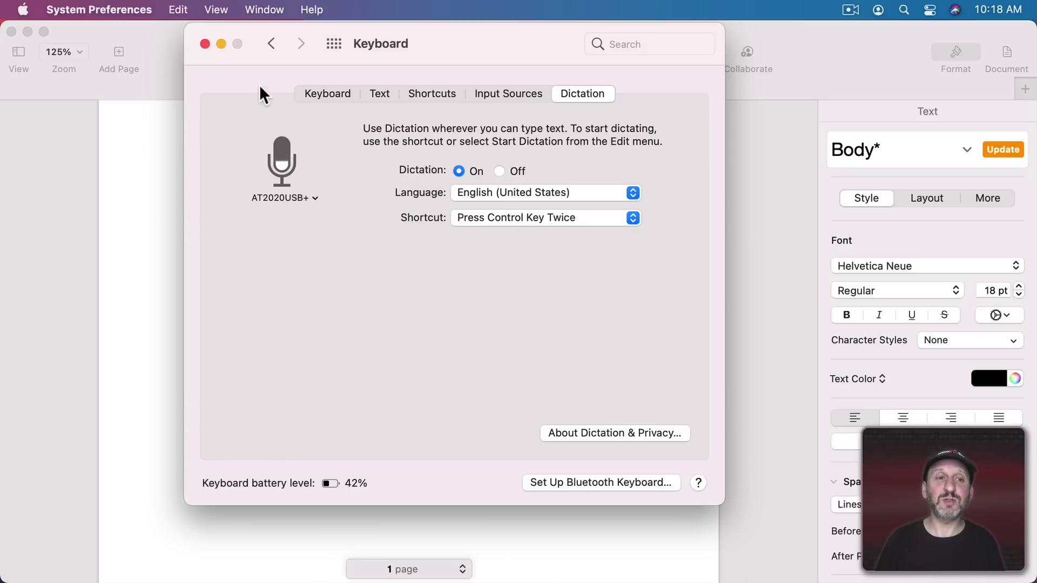
pyautogui.click(204, 44)
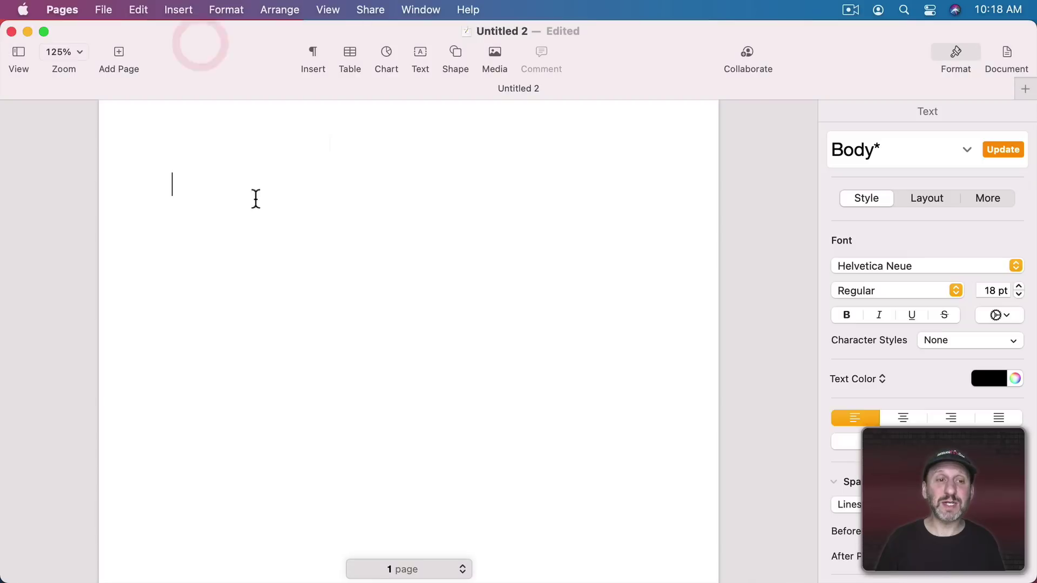
pyautogui.press('ctrl')
pyautogui.press('ctrl')
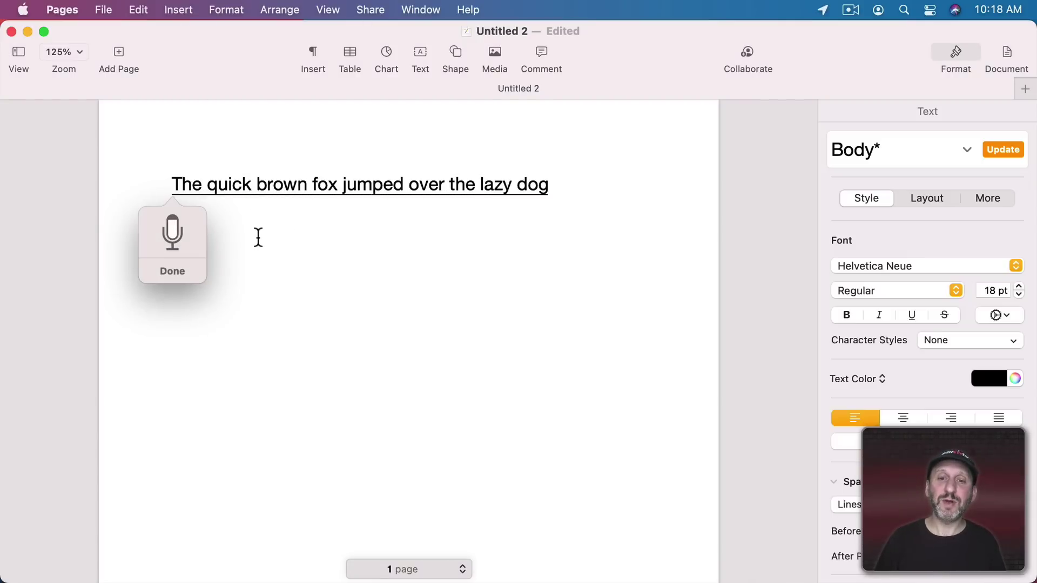
pyautogui.click(176, 274)
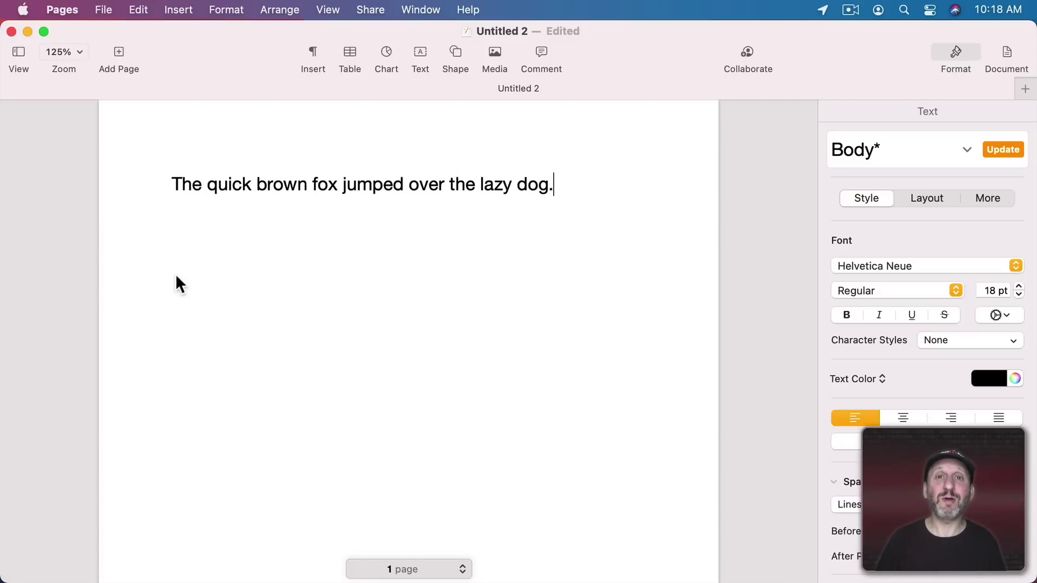
pyautogui.press('super+BackSpace')
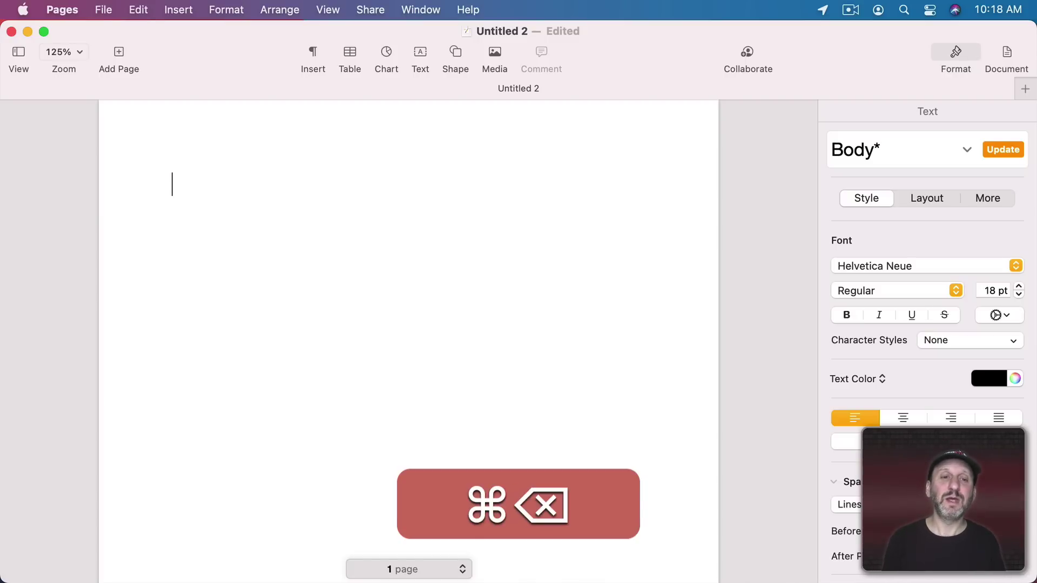
# Step: Turn Dictation off in the Keyboard > Dictation settings and confirm
pyautogui.click(26, 10)
pyautogui.click(38, 61)
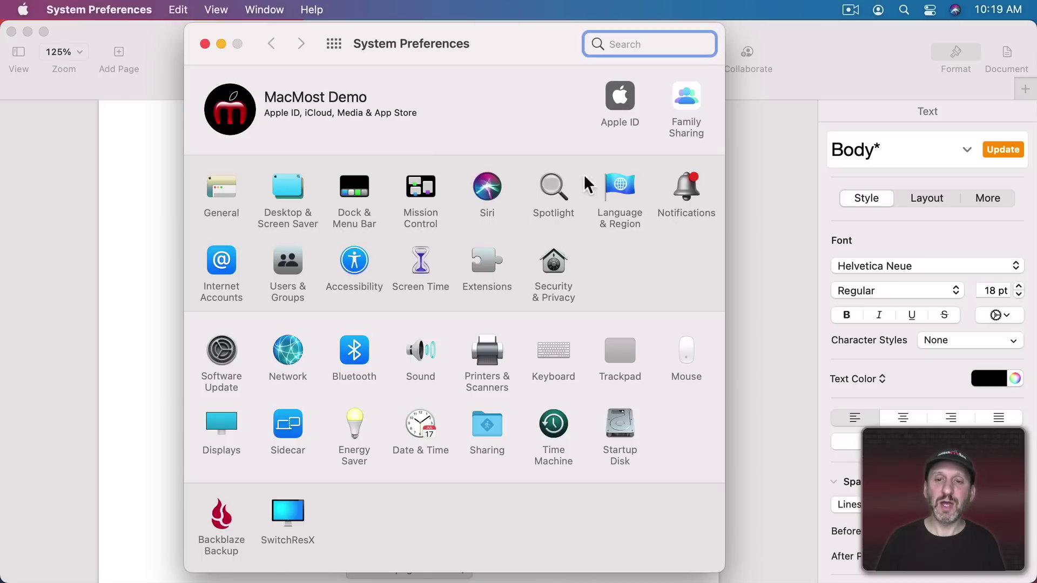
pyautogui.click(553, 350)
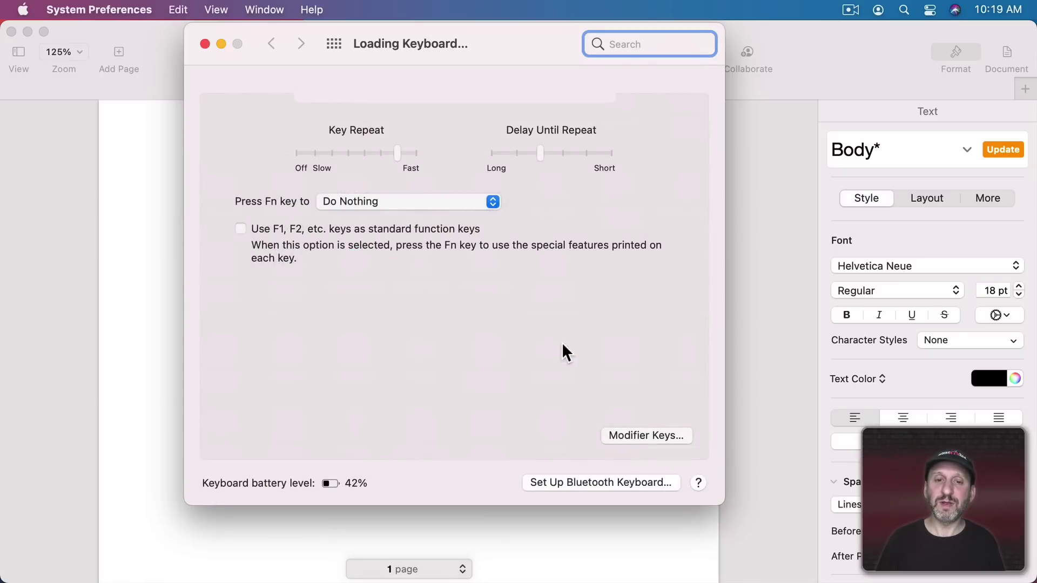
pyautogui.click(574, 99)
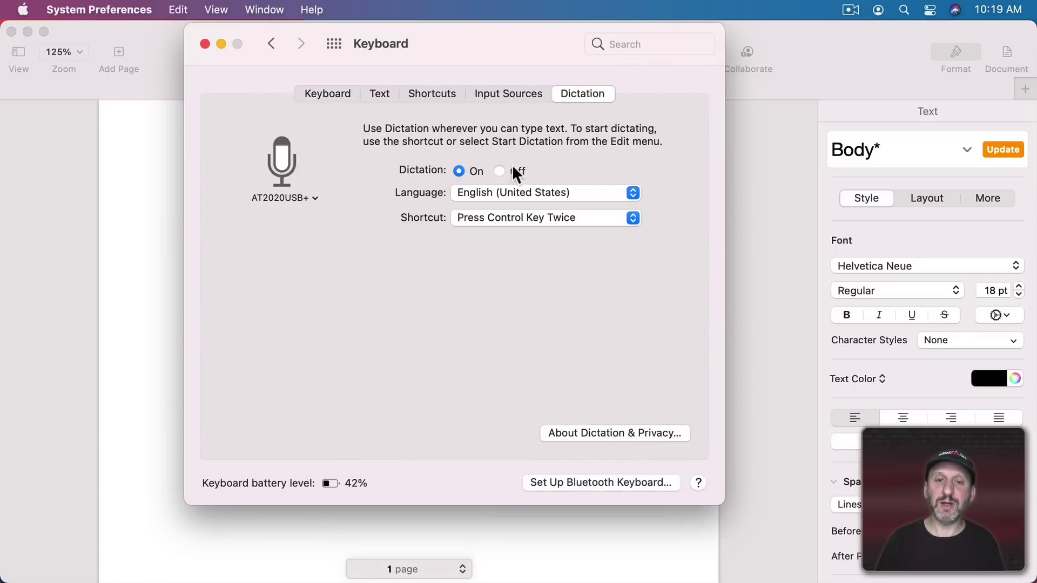
pyautogui.click(500, 170)
pyautogui.click(555, 291)
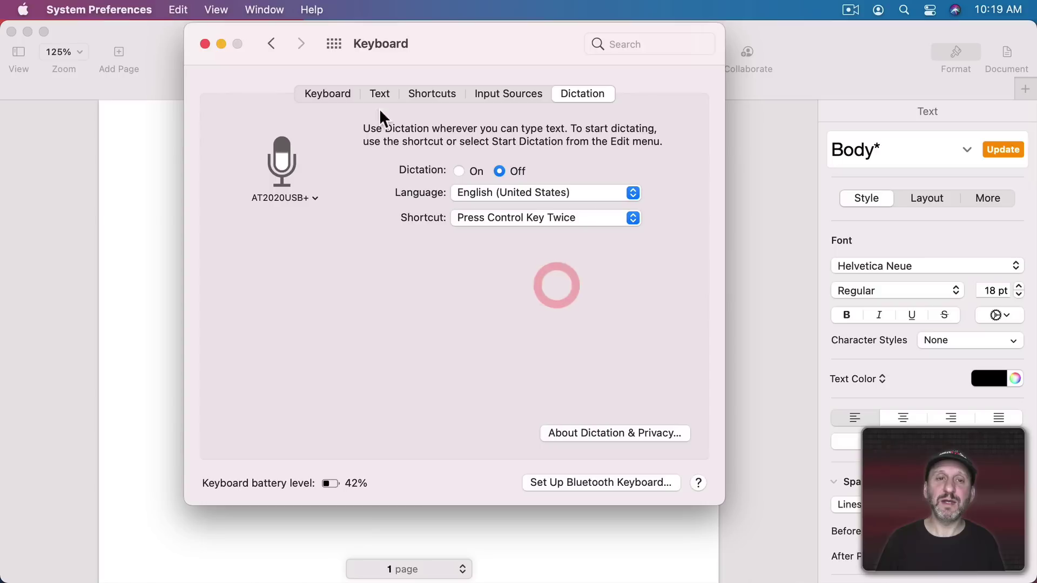
pyautogui.click(333, 43)
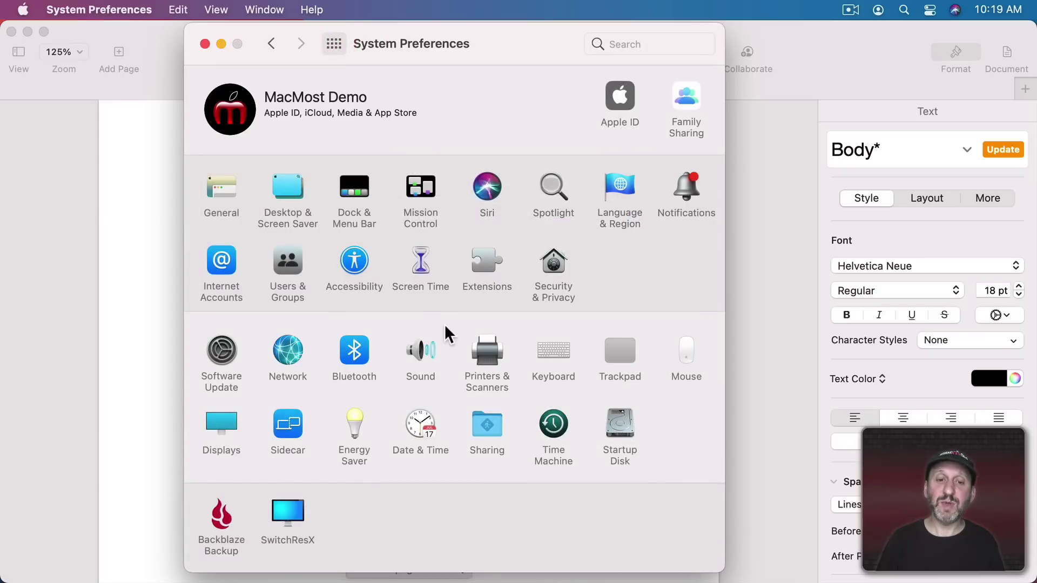
# Step: Enable Voice Control in Accessibility, then browse its Commands and Vocabulary lists
pyautogui.click(353, 261)
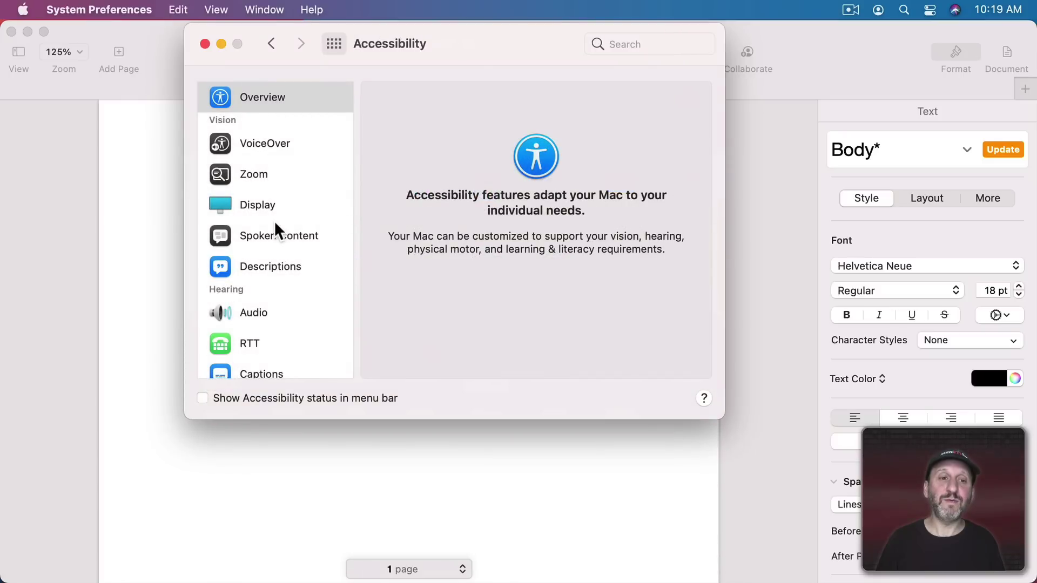
pyautogui.scroll(-2, 278, 299)
pyautogui.scroll(-3, 278, 298)
pyautogui.click(272, 270)
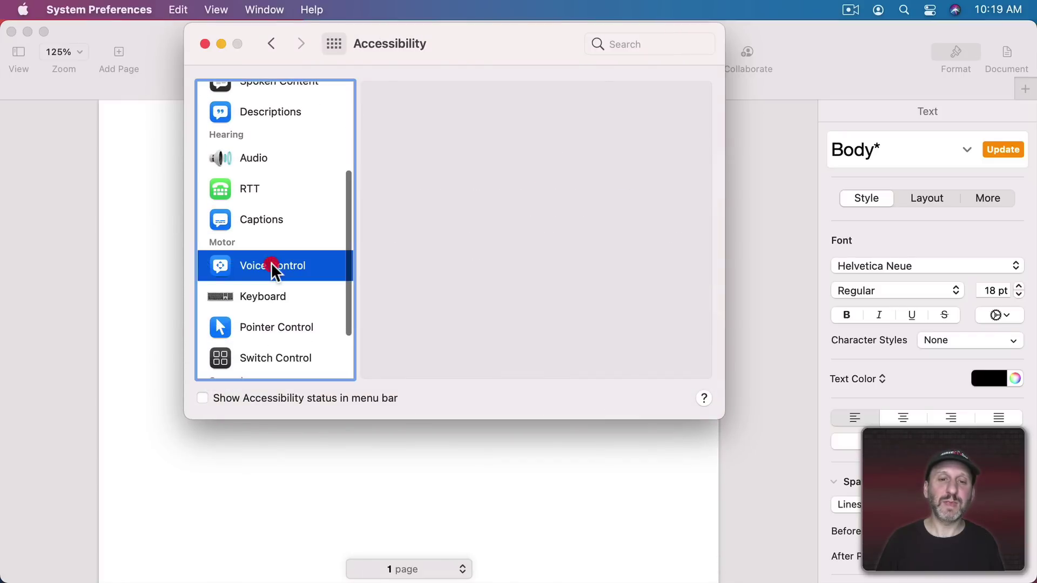
pyautogui.click(445, 142)
pyautogui.click(569, 356)
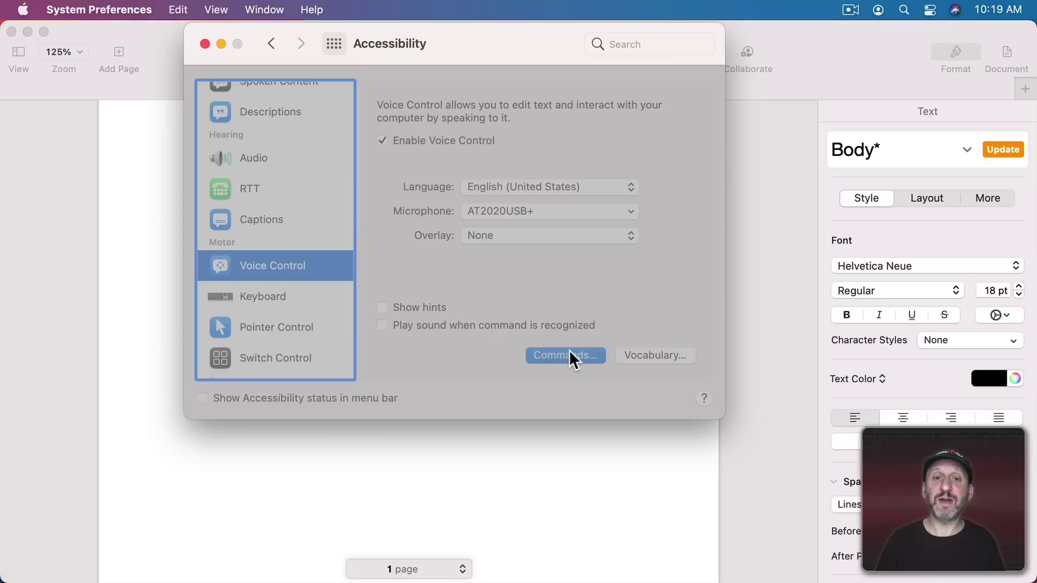
pyautogui.scroll(-10, 270, 236)
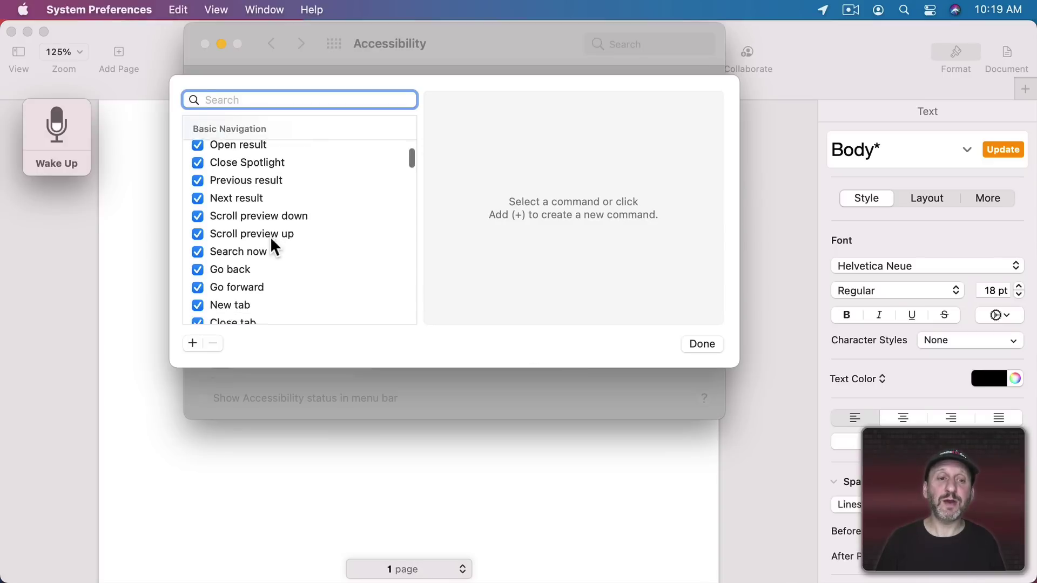
pyautogui.scroll(-3, 270, 237)
pyautogui.scroll(-3, 272, 240)
pyautogui.scroll(-1, 271, 240)
pyautogui.scroll(-5, 272, 240)
pyautogui.scroll(-5, 271, 241)
pyautogui.scroll(-4, 272, 241)
pyautogui.scroll(-4, 270, 234)
pyautogui.scroll(-5, 256, 227)
pyautogui.scroll(-5, 256, 228)
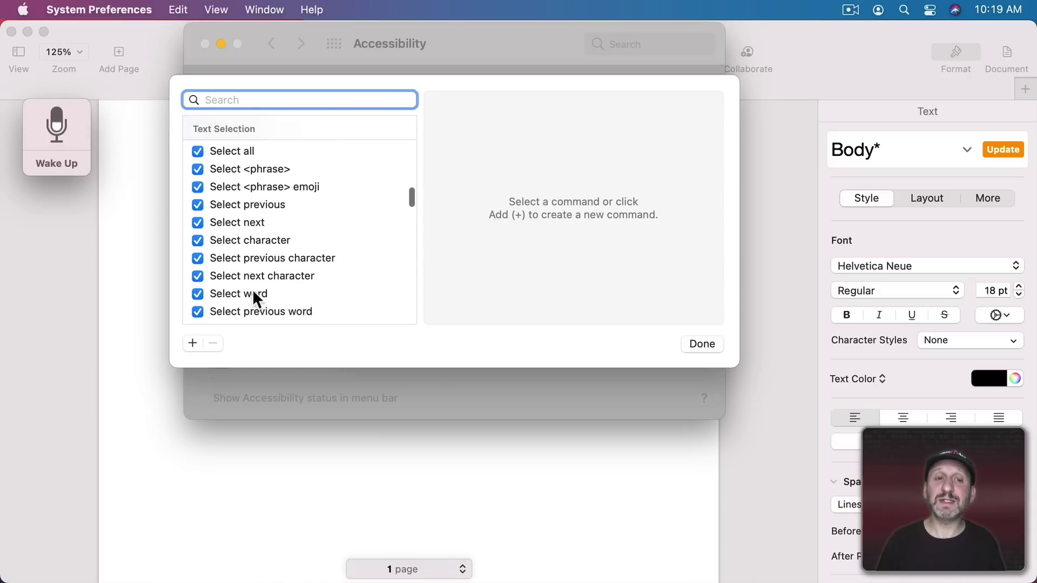
pyautogui.scroll(-5, 254, 294)
pyautogui.scroll(-5, 252, 289)
pyautogui.scroll(-4, 254, 297)
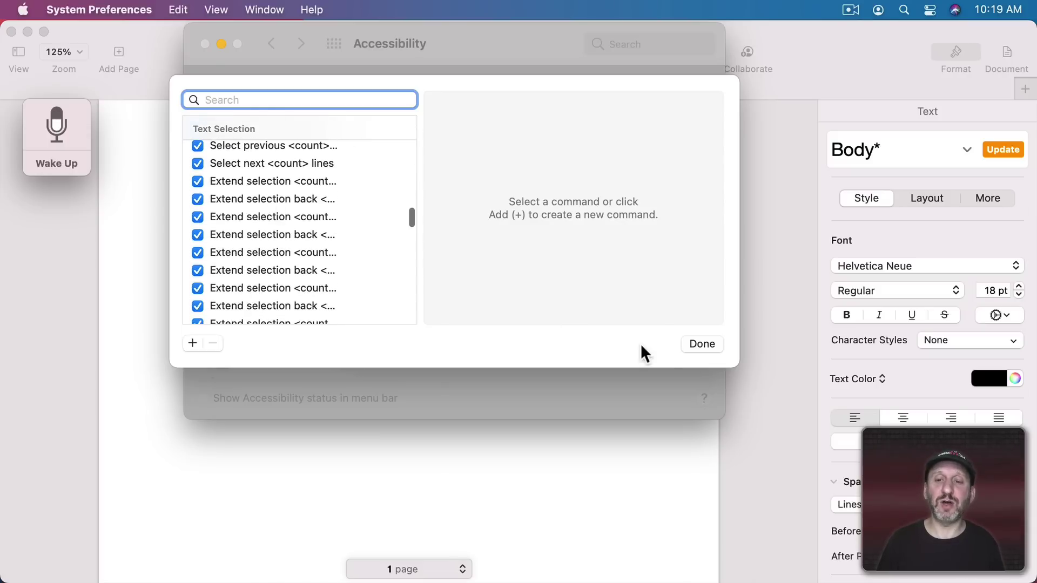
pyautogui.click(690, 344)
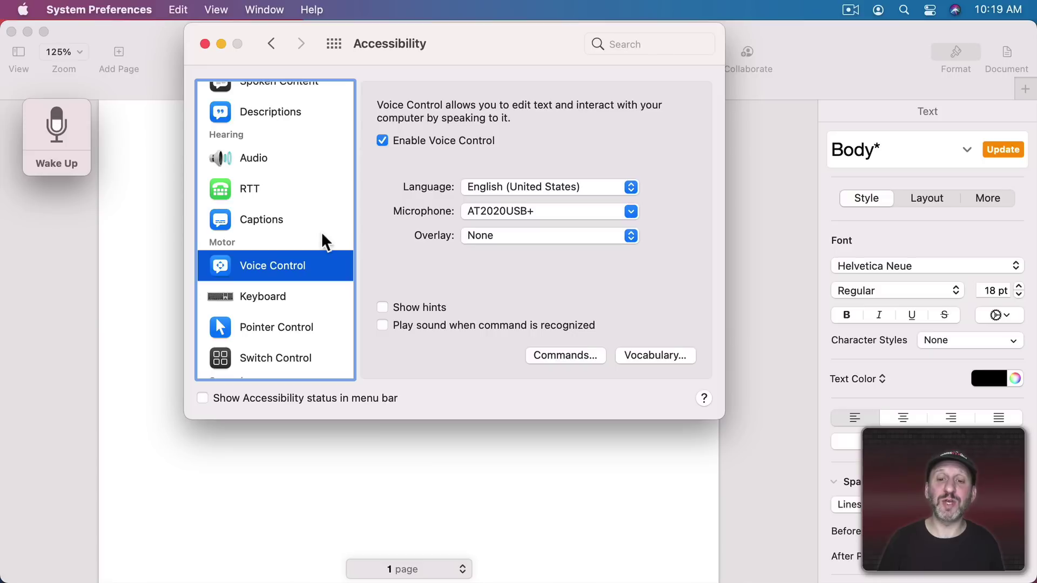
pyautogui.click(642, 357)
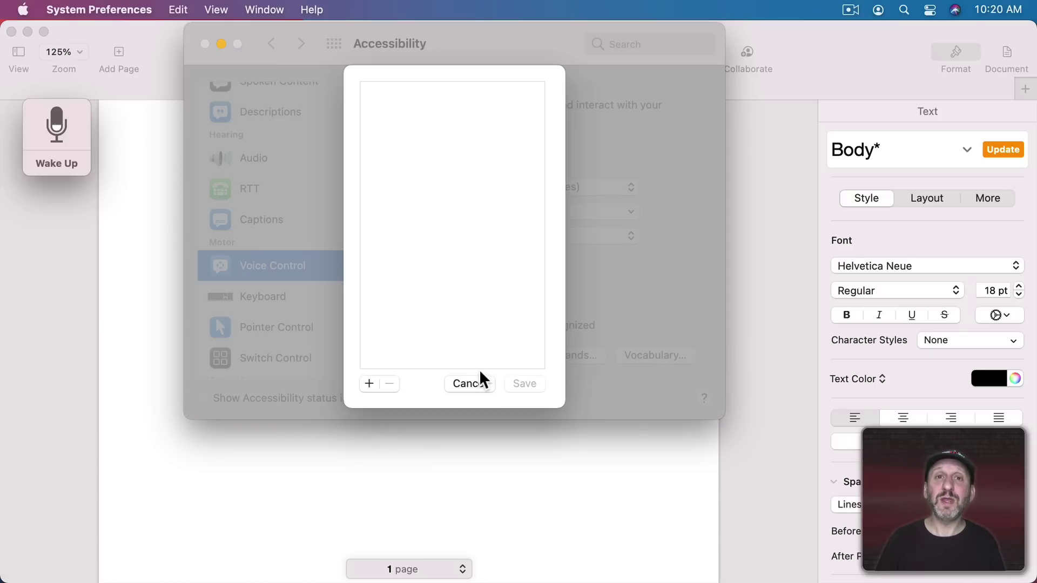
pyautogui.click(470, 383)
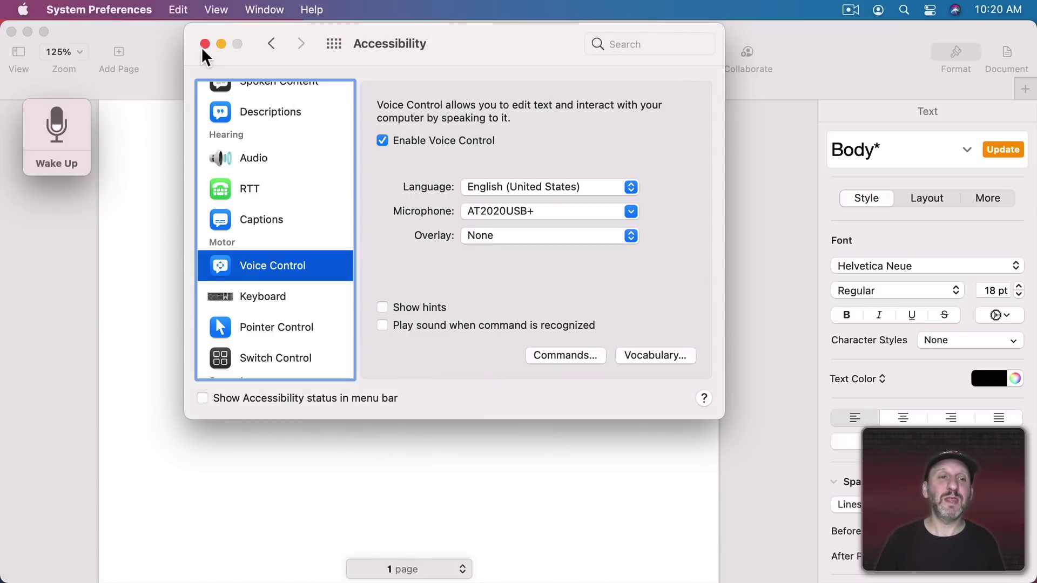
# Step: Close System Preferences, wake Voice Control to dictate and correct the sentences, then sleep it
pyautogui.click(205, 45)
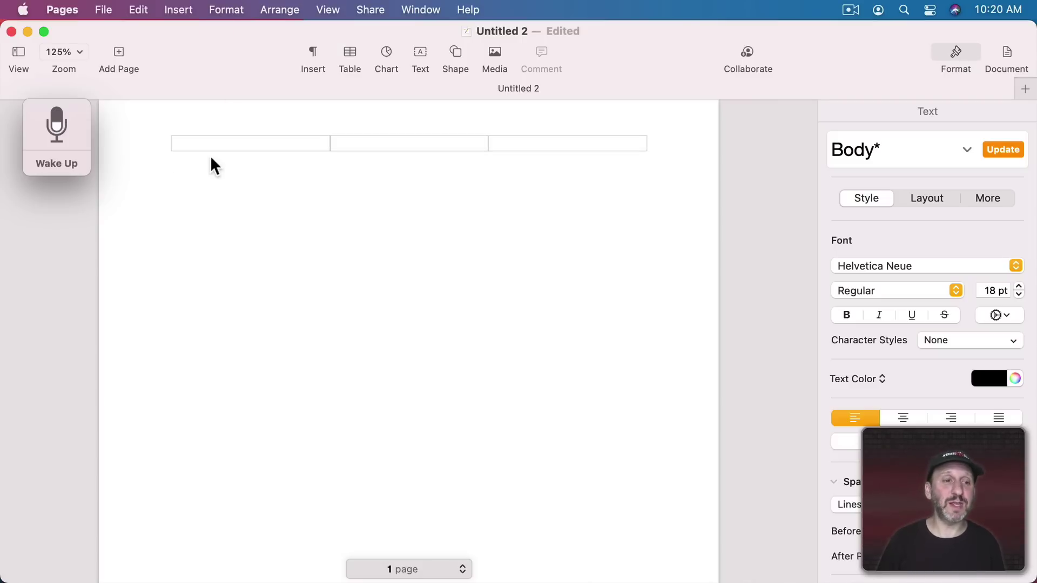
pyautogui.click(51, 169)
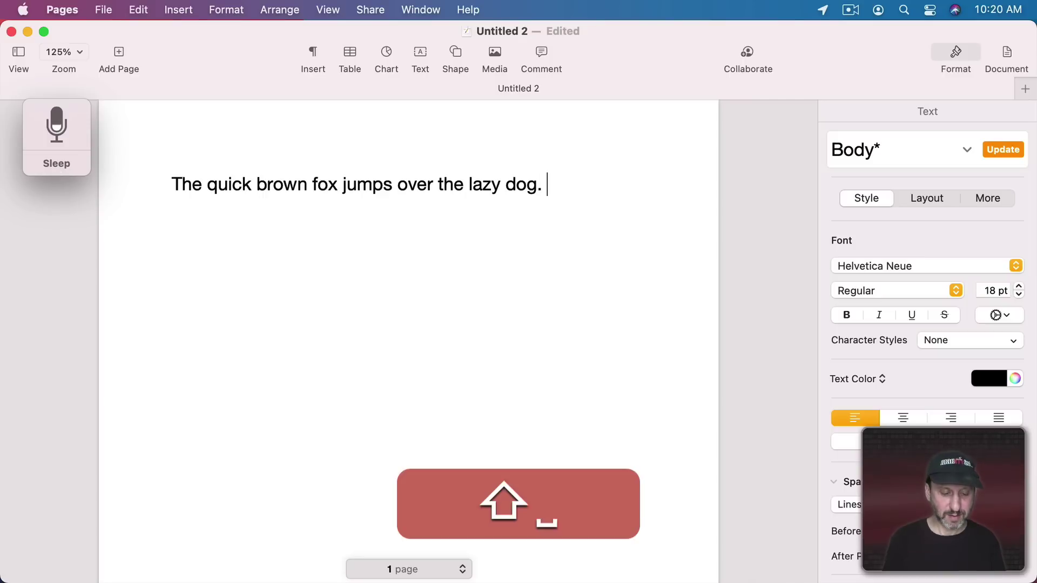
pyautogui.write('This is another sentence. ')
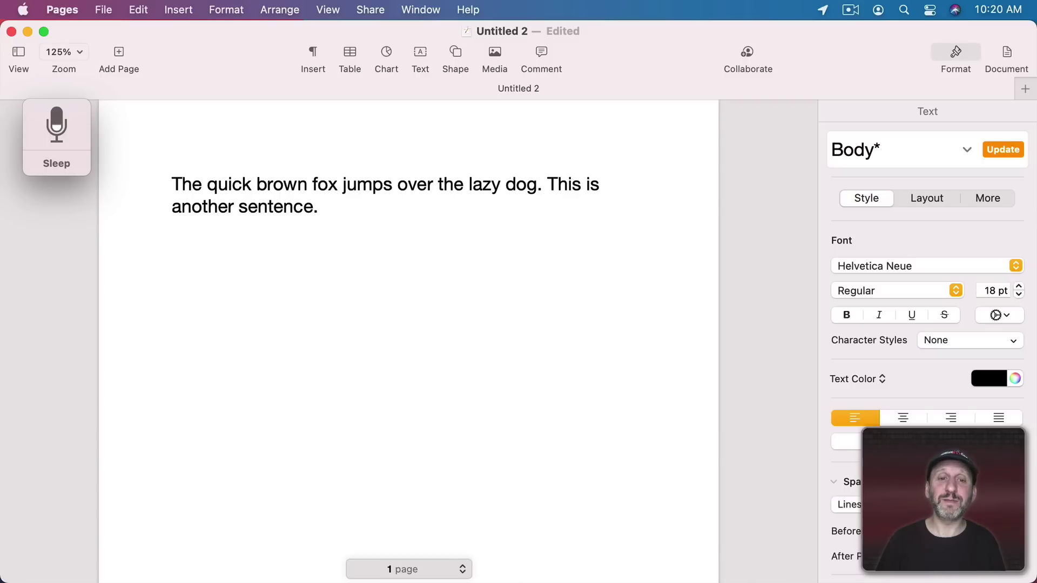
pyautogui.write('And this is yet another sentence.')
pyautogui.click(69, 166)
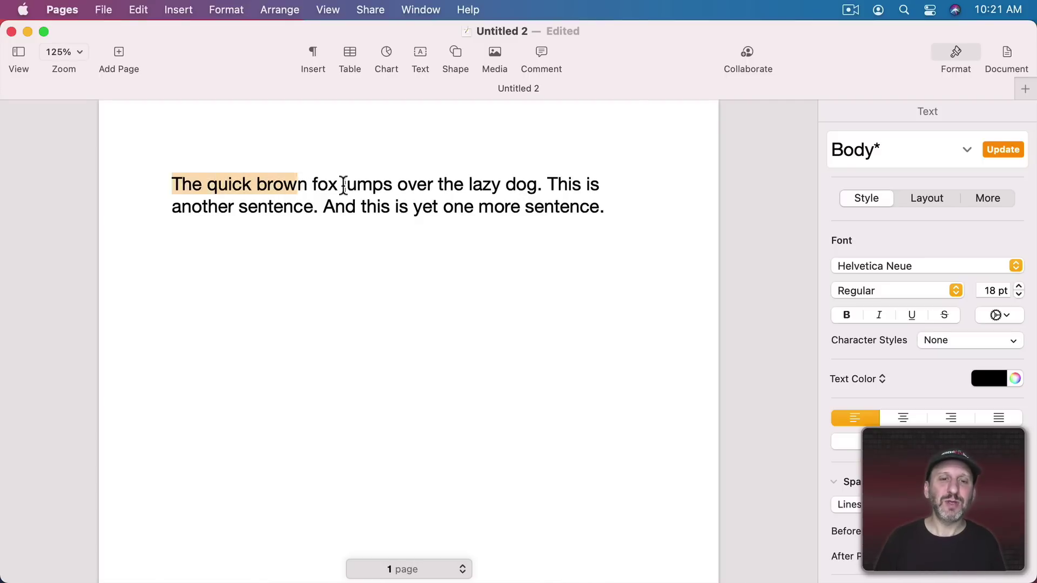
# Step: Select the opening fox sentence and have it spoken via Edit > Speech > Start Speaking
pyautogui.moveTo(167, 189); pyautogui.dragTo(534, 186)
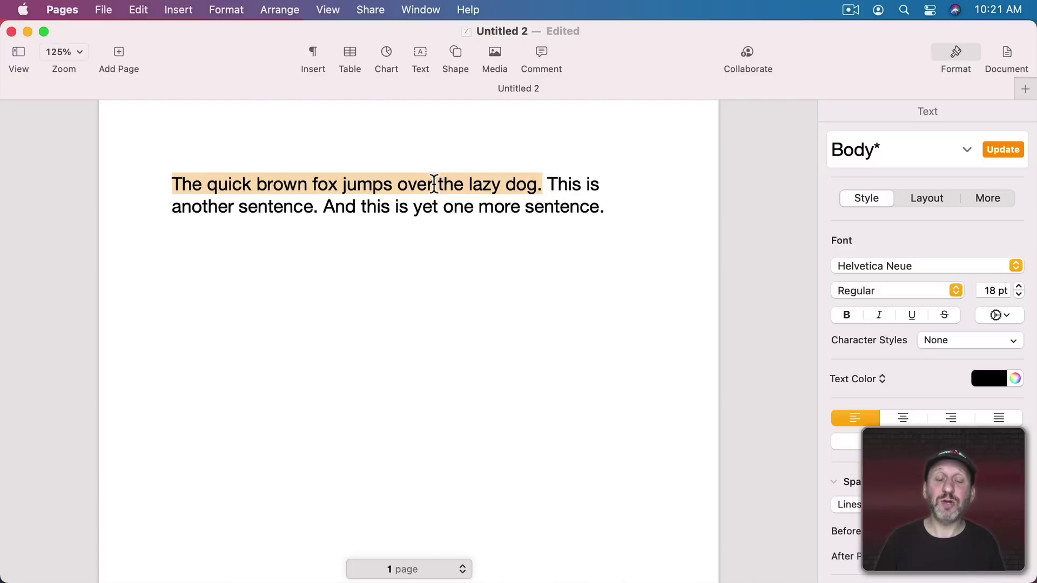
pyautogui.keyDown('ctrl'); pyautogui.click(435, 185); pyautogui.keyUp('ctrl')
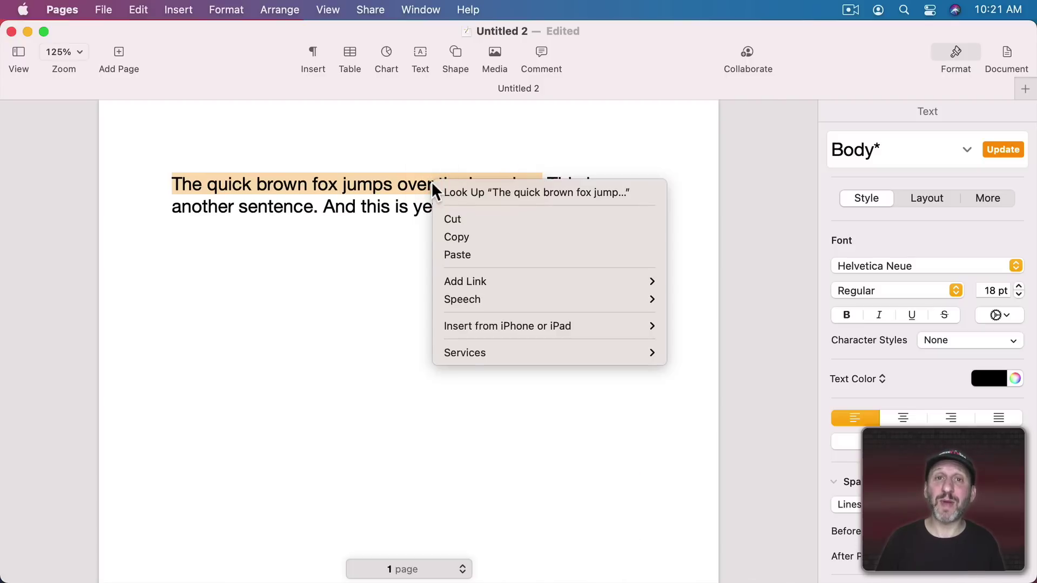
pyautogui.moveTo(535, 299)
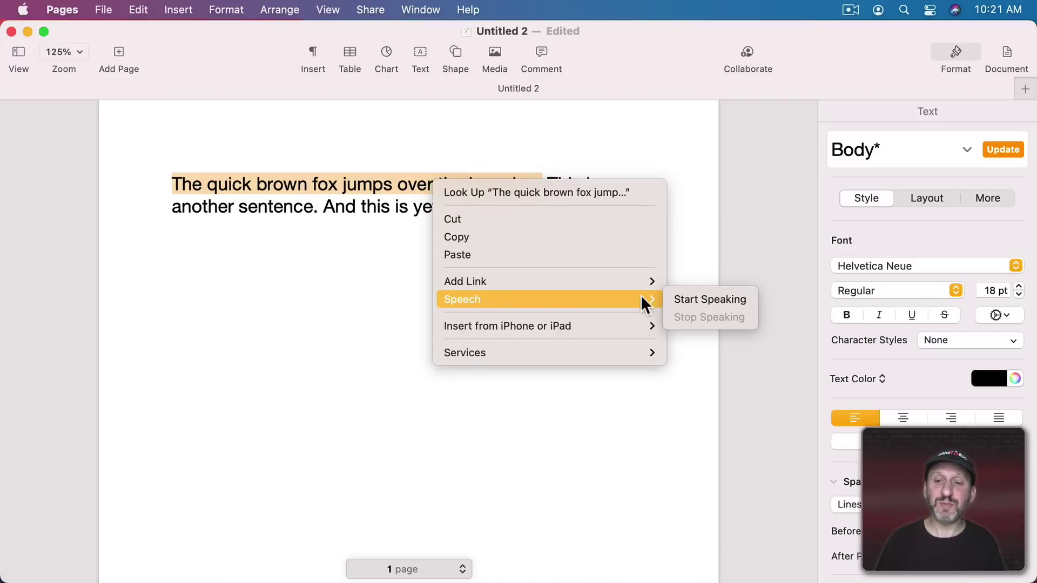
pyautogui.click(166, 10)
pyautogui.moveTo(147, 461)
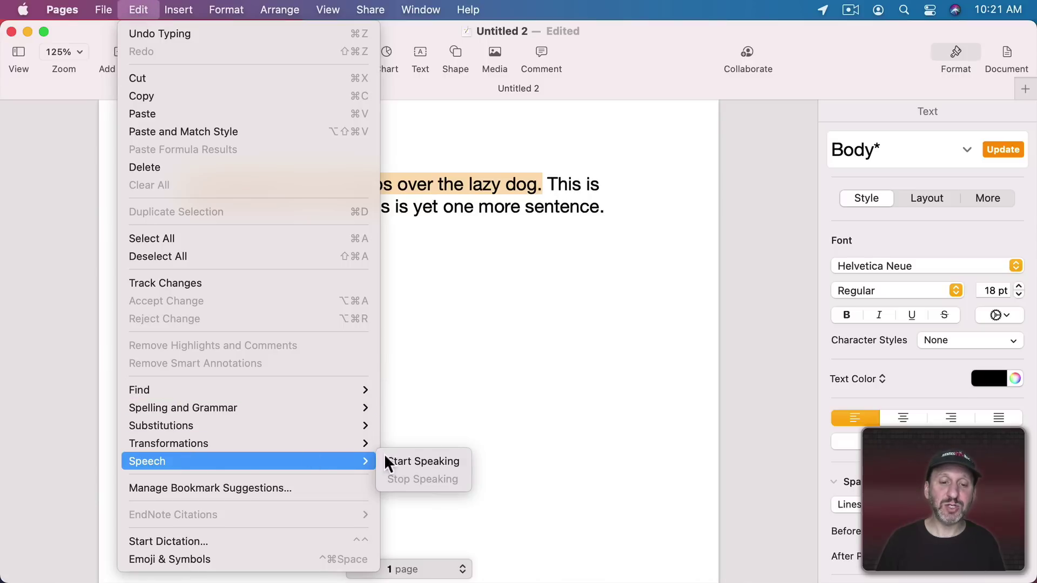
pyautogui.click(411, 463)
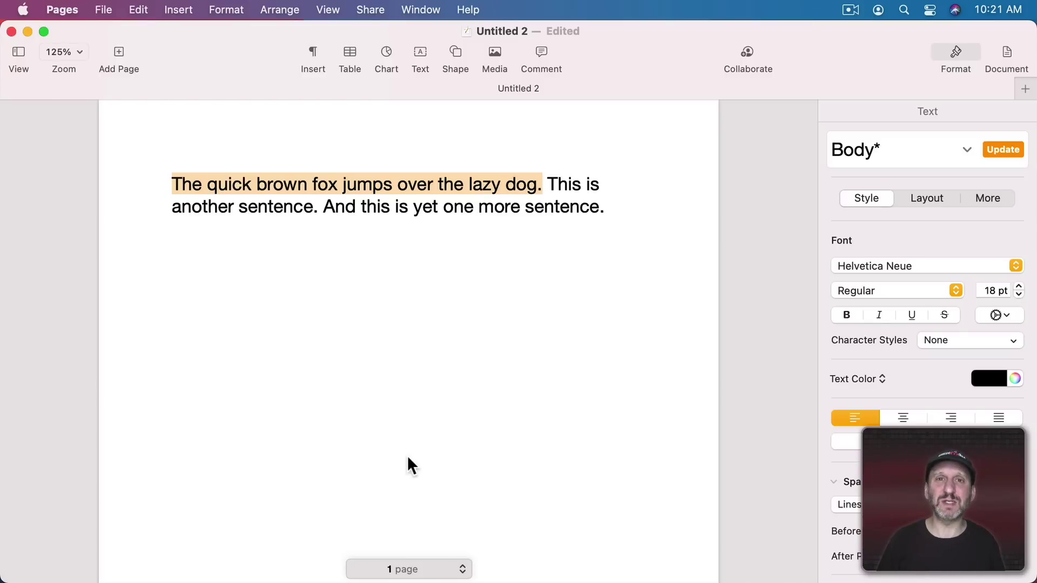
# Step: Open the Accessibility > Spoken Content pane in System Preferences
pyautogui.click(25, 10)
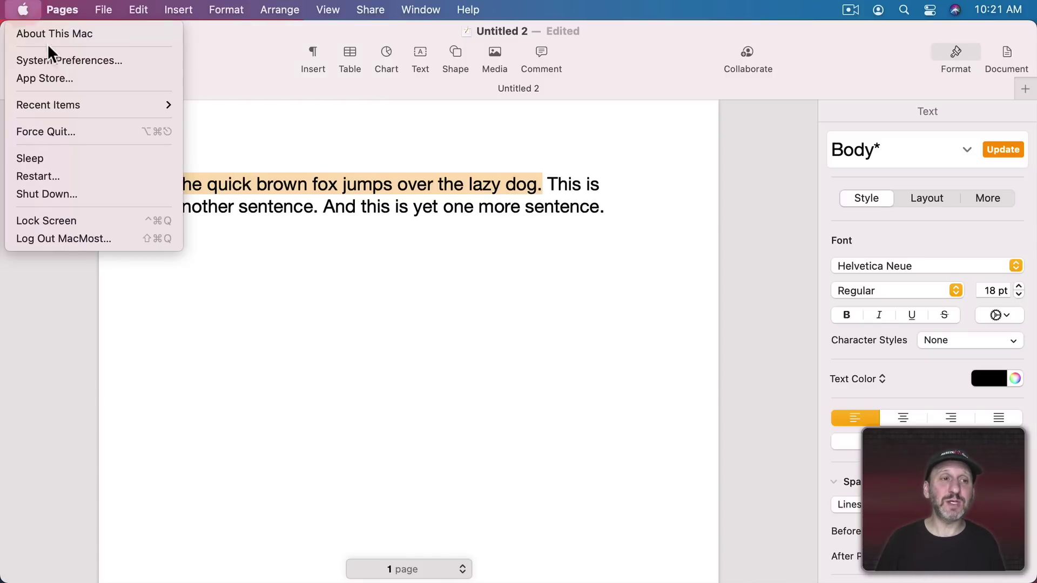
pyautogui.click(51, 60)
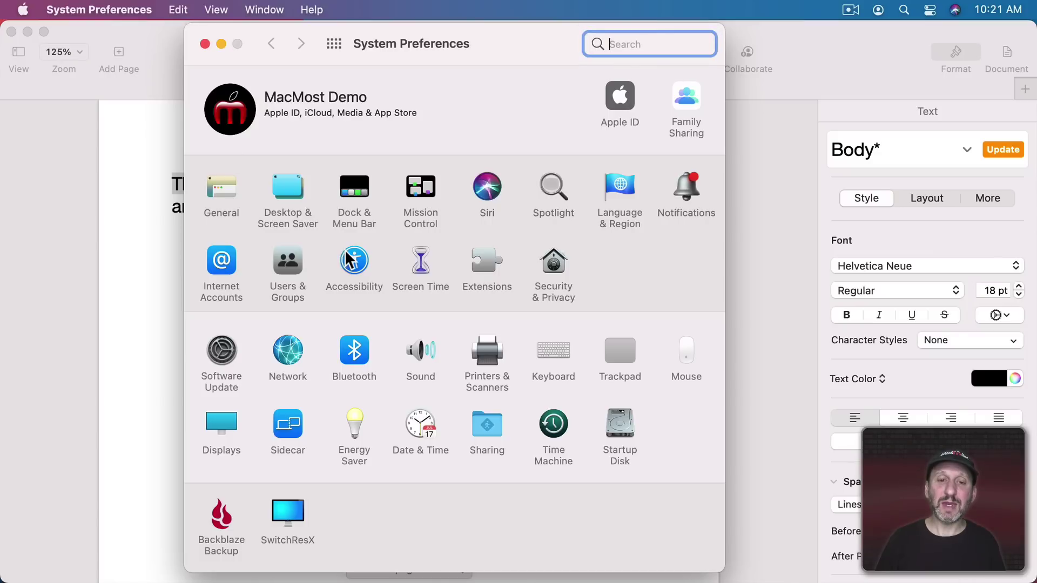
pyautogui.click(349, 259)
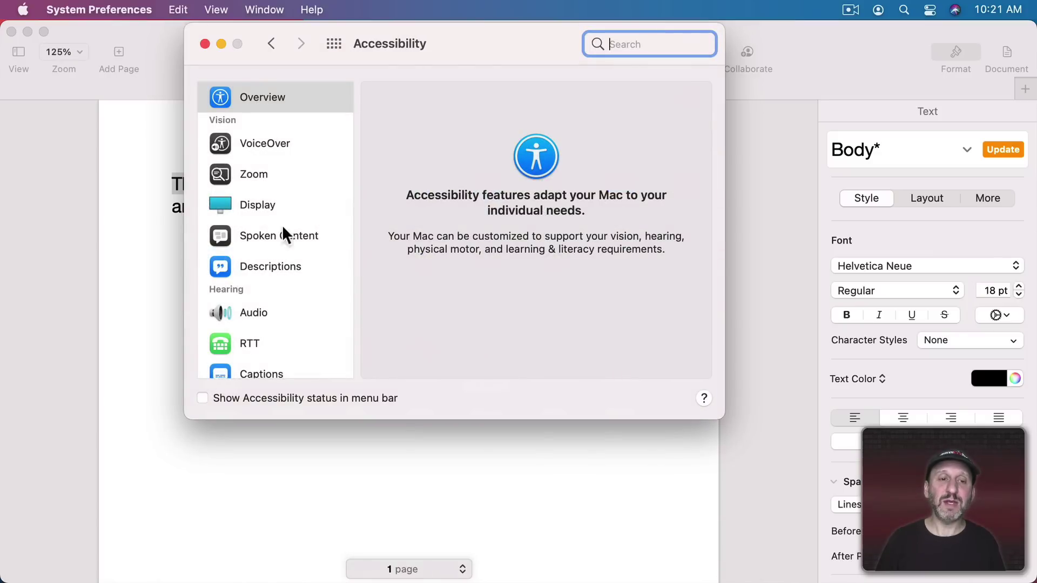
pyautogui.click(283, 237)
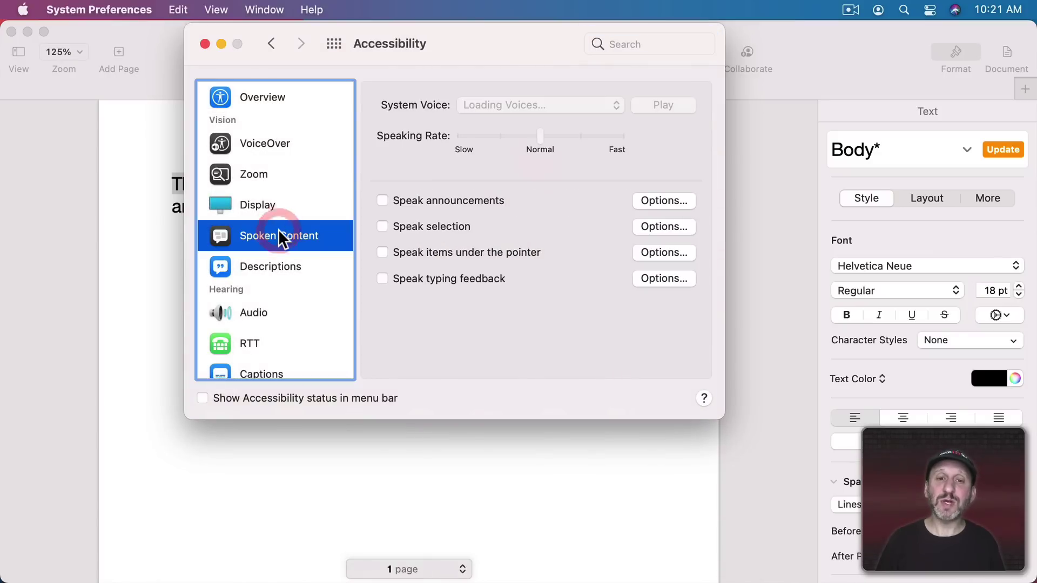
# Step: Enable Speak selection and choose Siri Voice 2, leaving its options unchanged
pyautogui.click(383, 228)
pyautogui.click(516, 106)
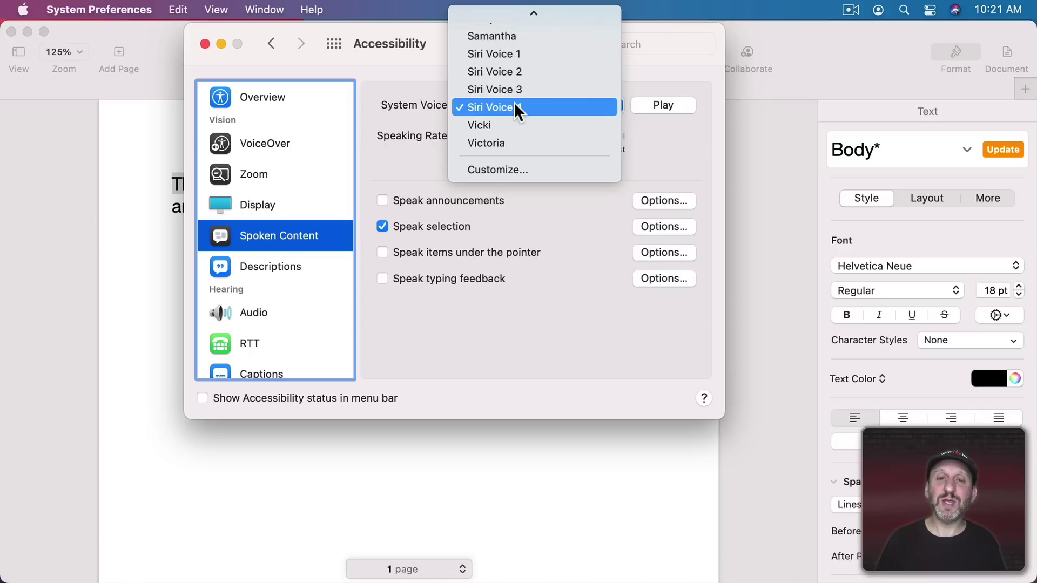
pyautogui.click(521, 72)
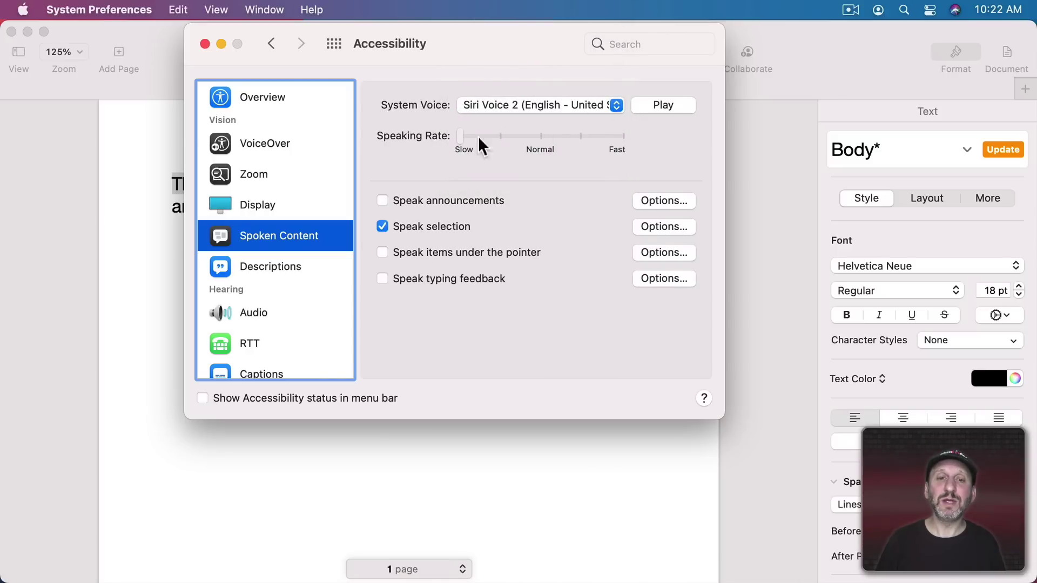
pyautogui.click(660, 226)
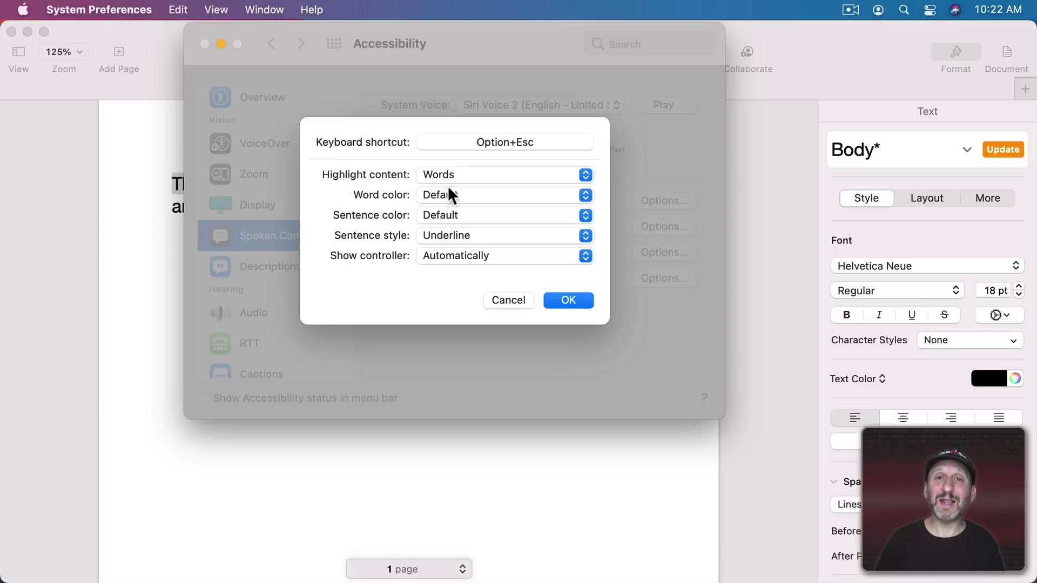
pyautogui.click(508, 300)
# Step: Back in Pages, speak the selected fox sentence with Option+Esc, highlighting each word
pyautogui.click(205, 45)
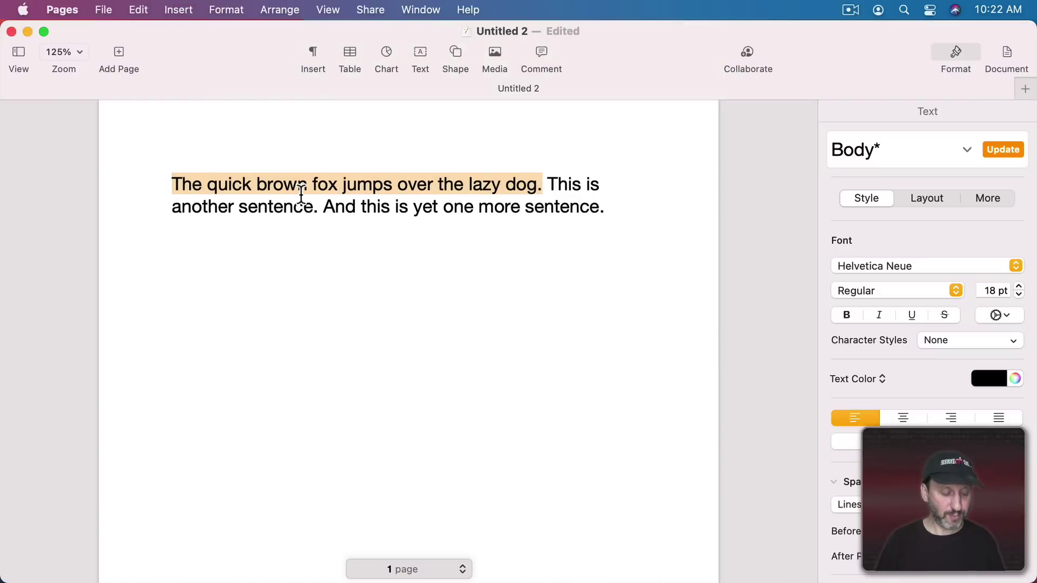
pyautogui.hotkey('alt', 'Escape')
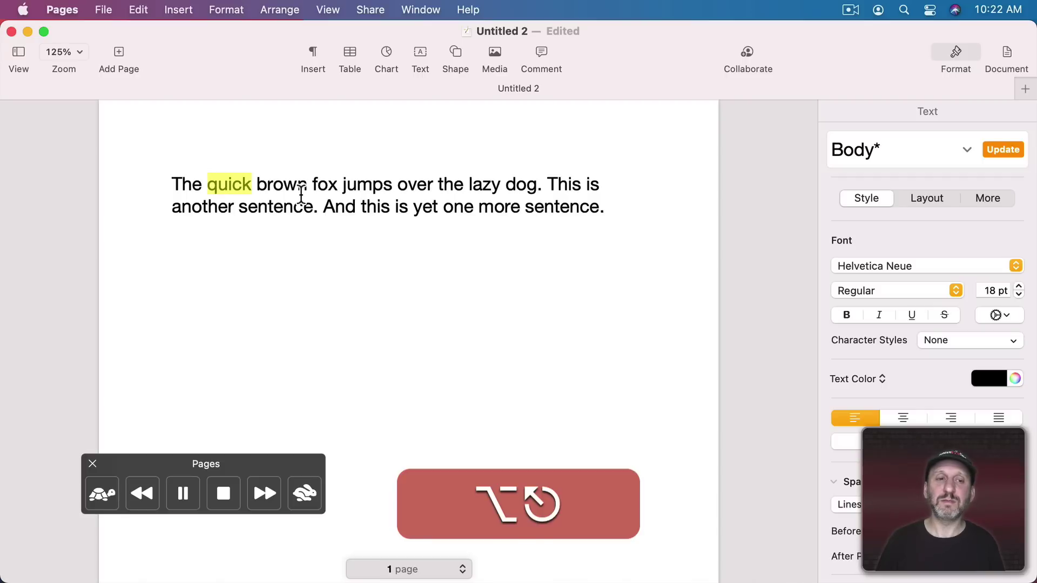